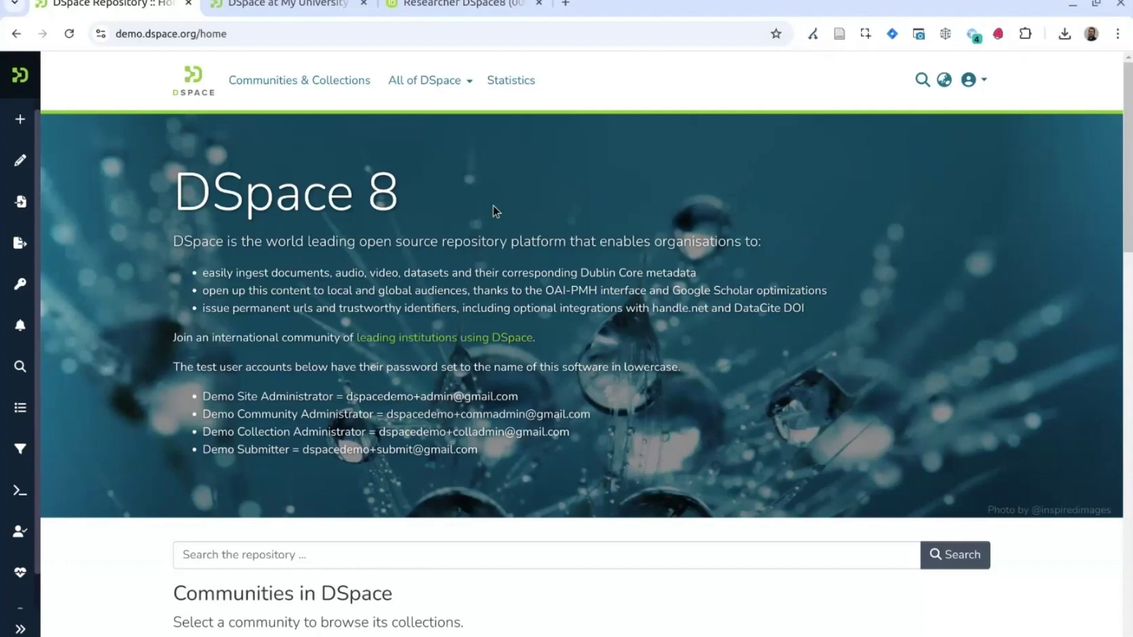
Search the Access Control > People list for accounts matching 'dspace8'
{"action": "mouse_move", "coordinate": [35, 328]}
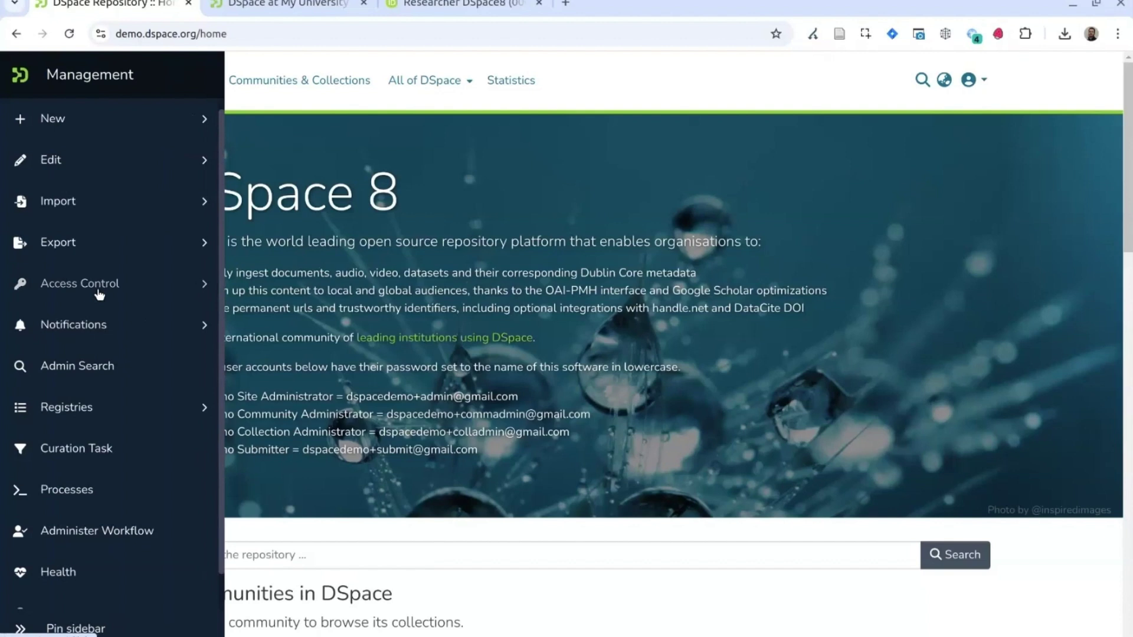
{"action": "left_click", "coordinate": [99, 292]}
{"action": "left_click", "coordinate": [75, 325]}
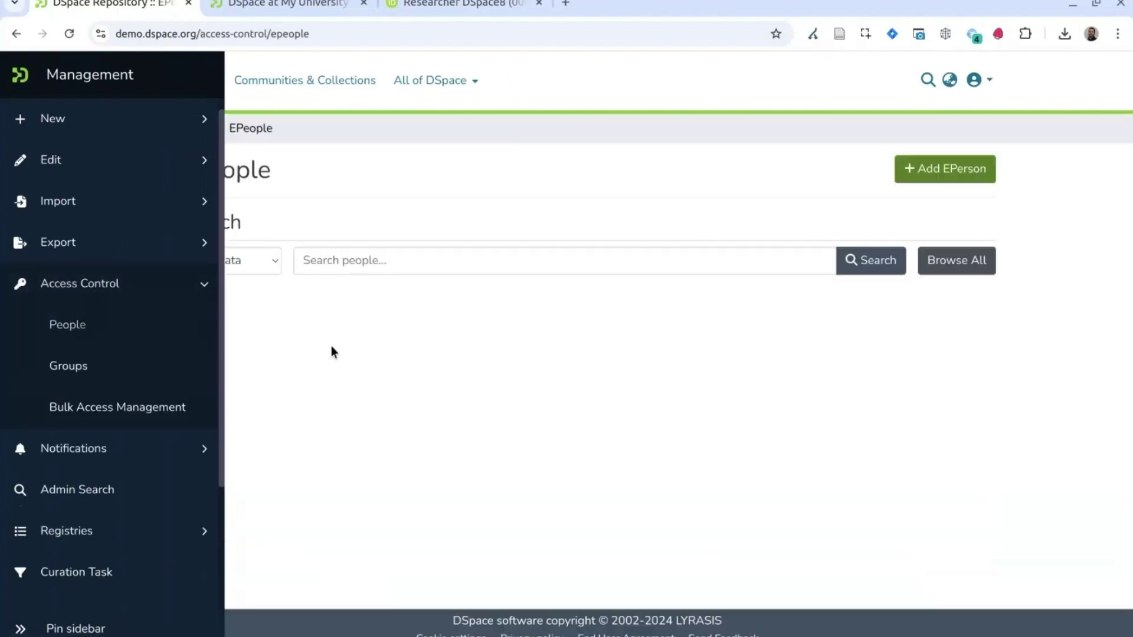
{"action": "left_click", "coordinate": [412, 256]}
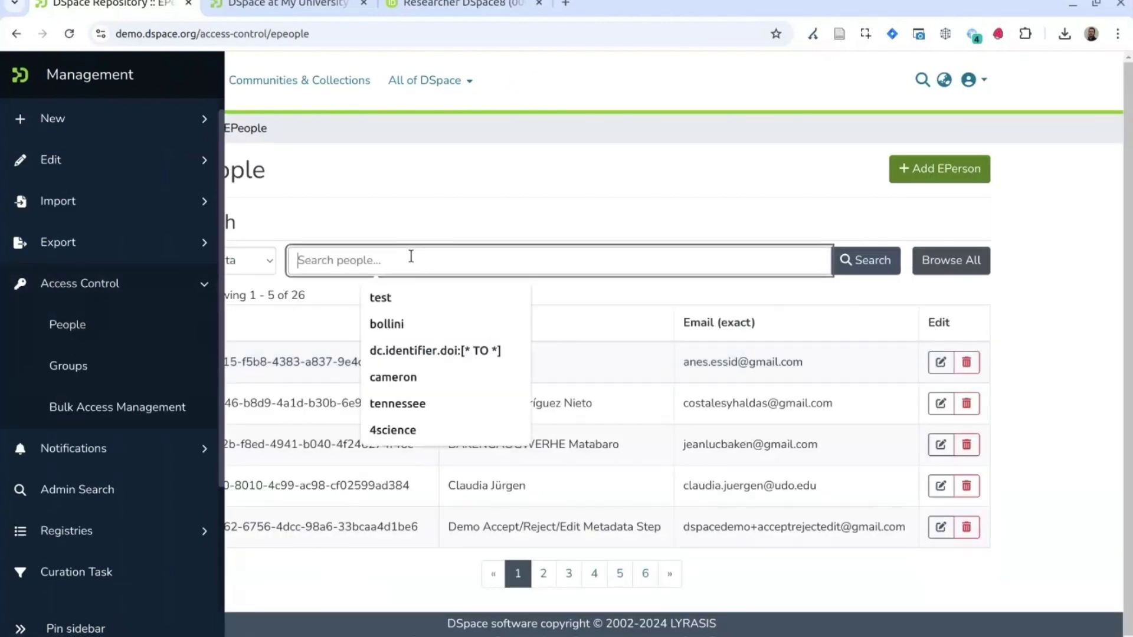
{"action": "type", "text": "dspace8"}
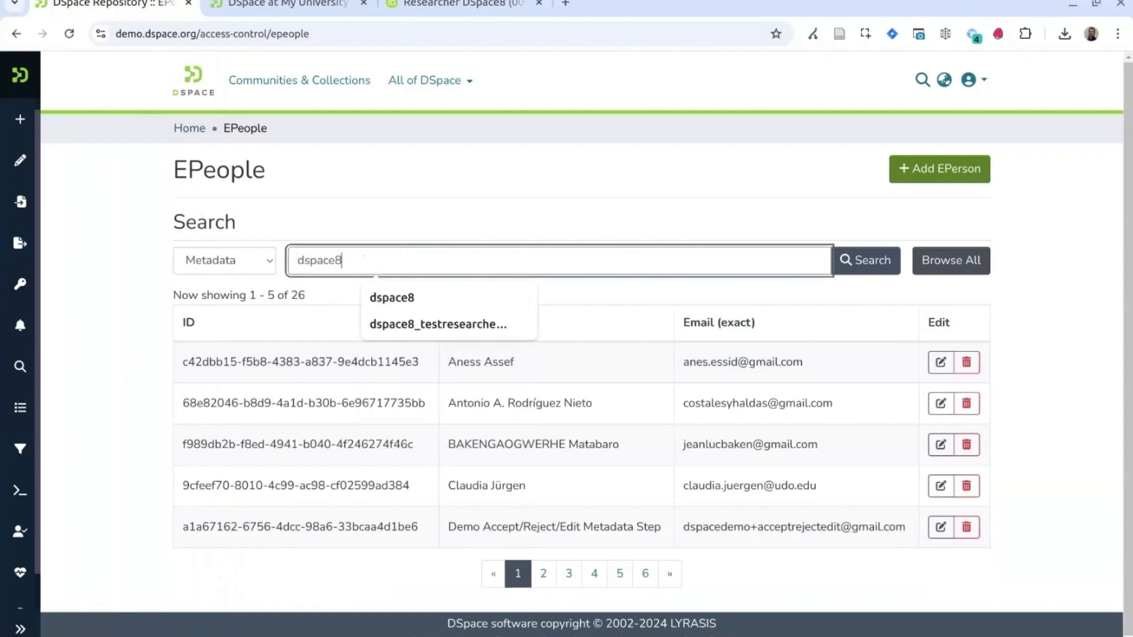
{"action": "key", "text": "Return"}
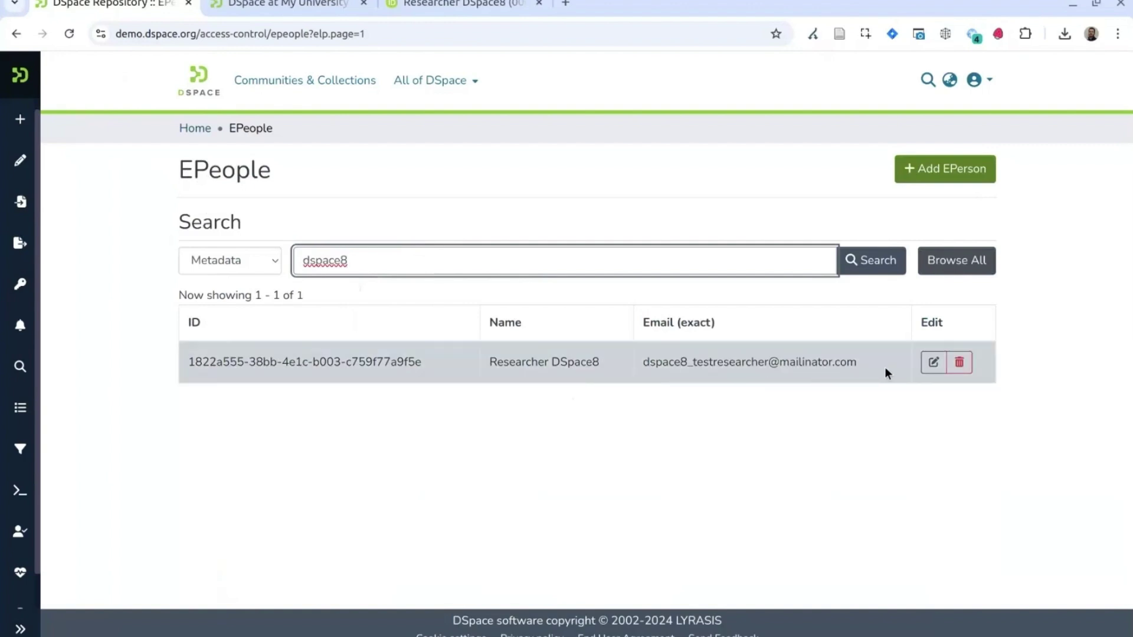
Open the matching dspace8 account for editing and impersonate that EPerson
{"action": "left_click", "coordinate": [931, 362]}
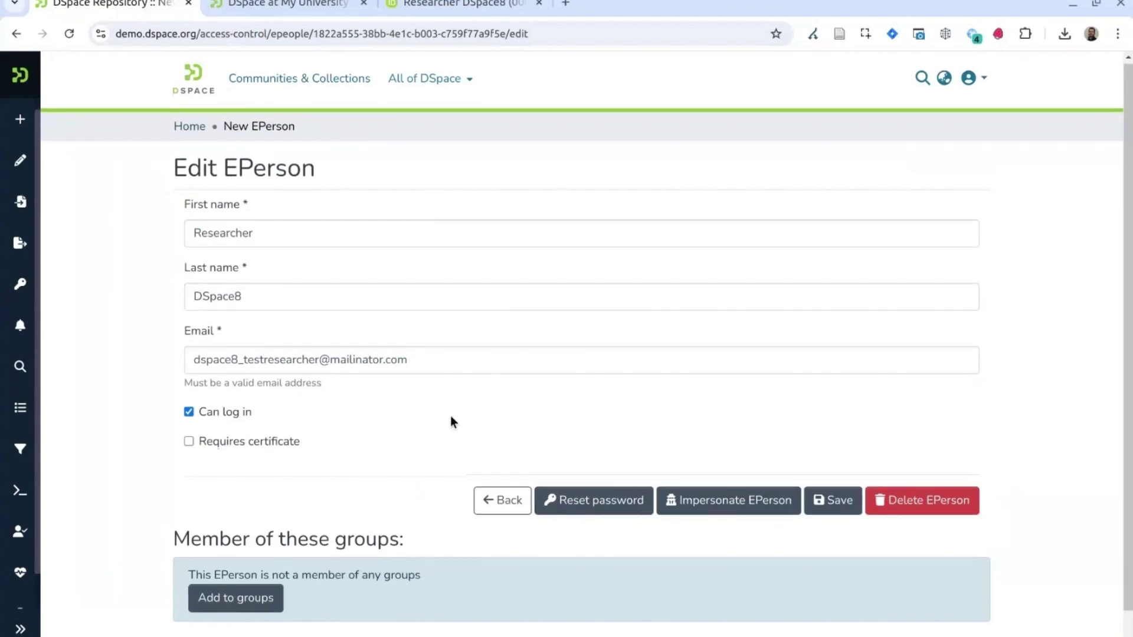
{"action": "scroll", "coordinate": [437, 413], "scroll_direction": "down", "scroll_amount": 1}
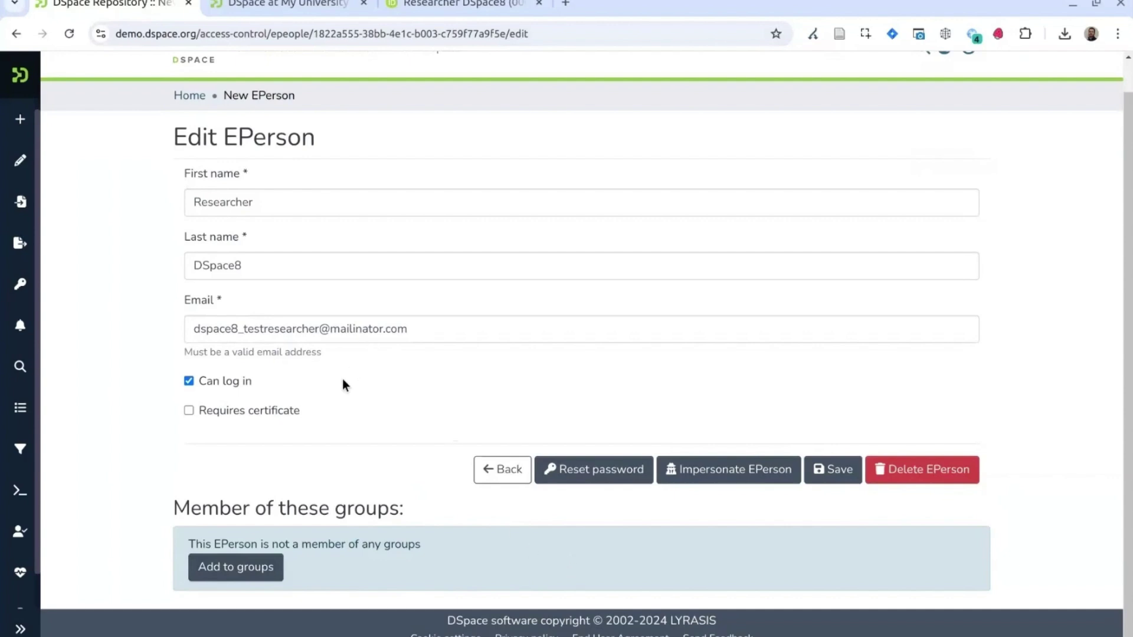
{"action": "left_click", "coordinate": [725, 470]}
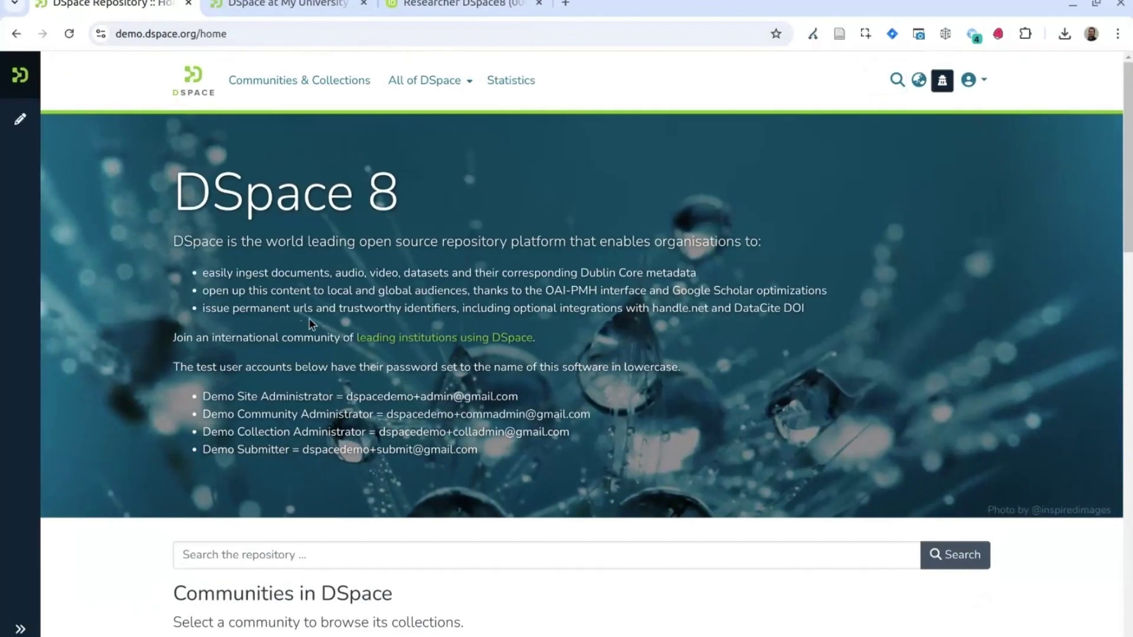
Open the impersonated user's Profile, check the ORCID tab, then view the linked researcher profile
{"action": "mouse_move", "coordinate": [23, 121]}
{"action": "left_click", "coordinate": [982, 86]}
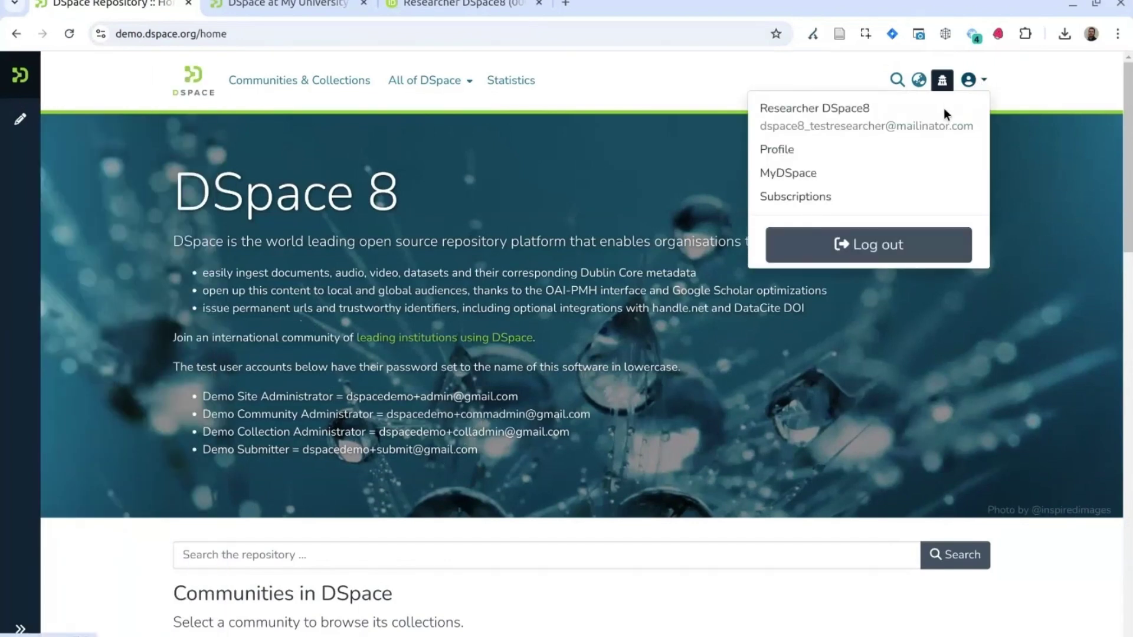
{"action": "left_click", "coordinate": [810, 152]}
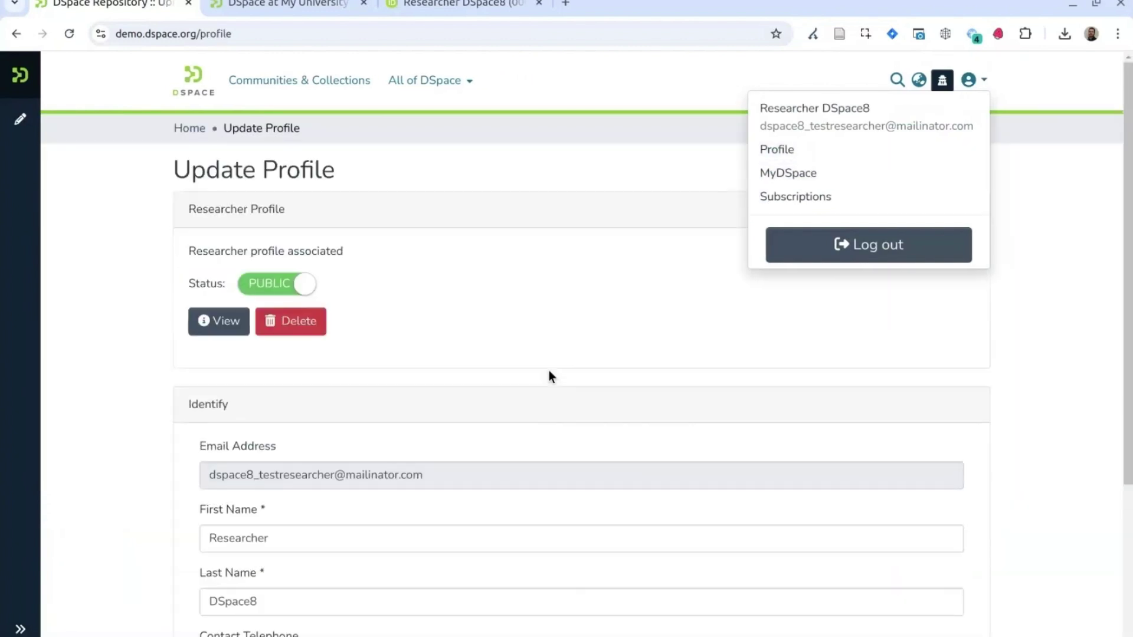
{"action": "left_click", "coordinate": [475, 320]}
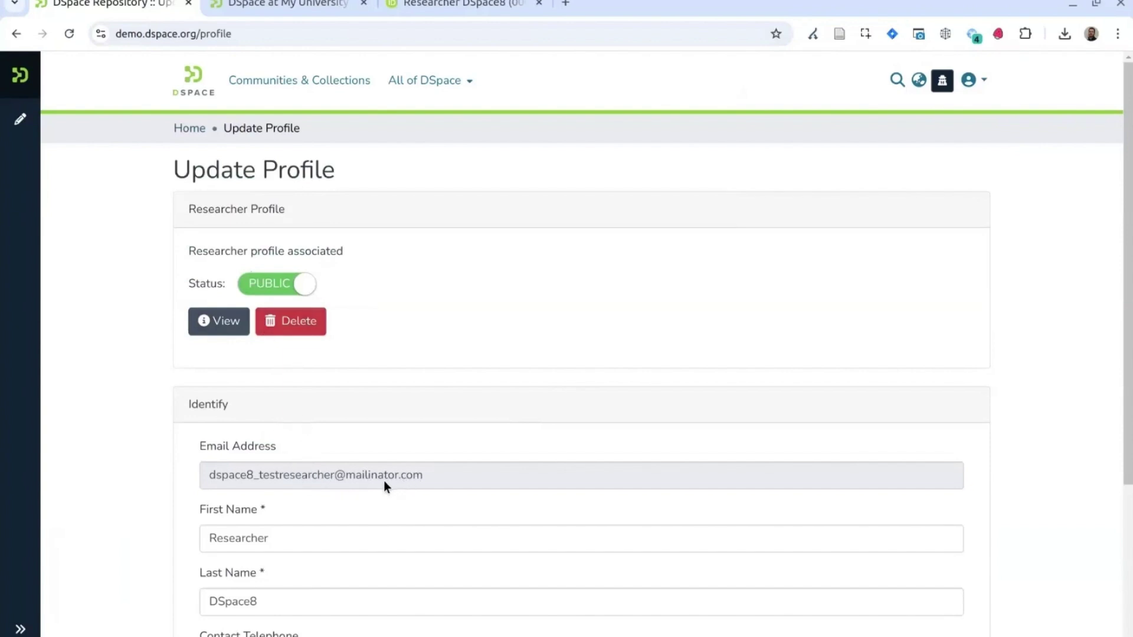
{"action": "left_click", "coordinate": [443, 2]}
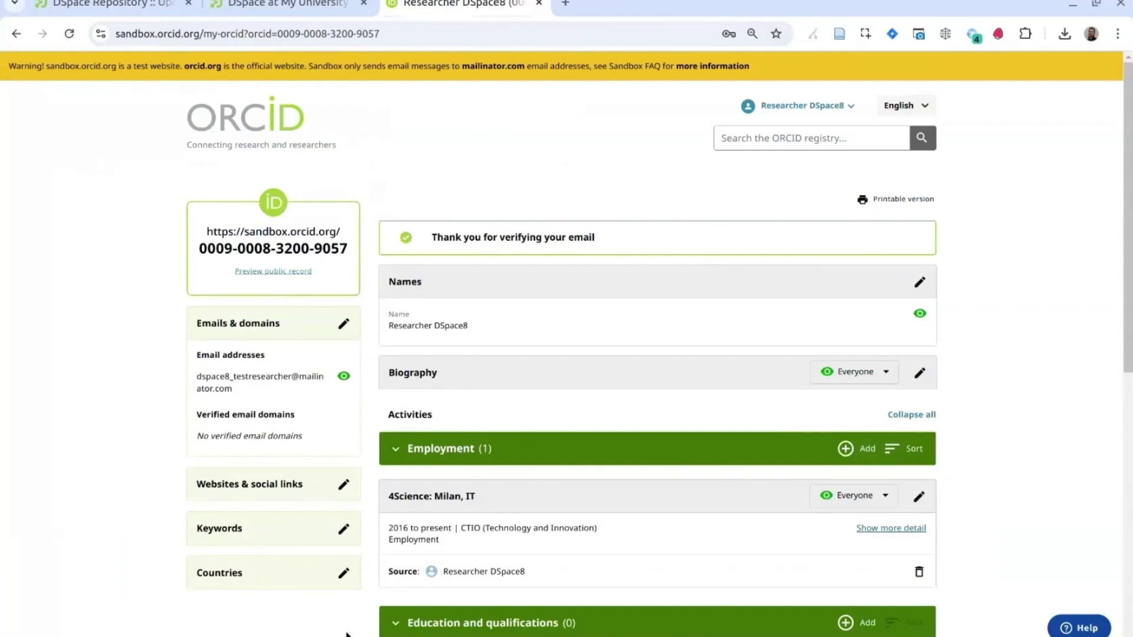
{"action": "left_click", "coordinate": [154, 7]}
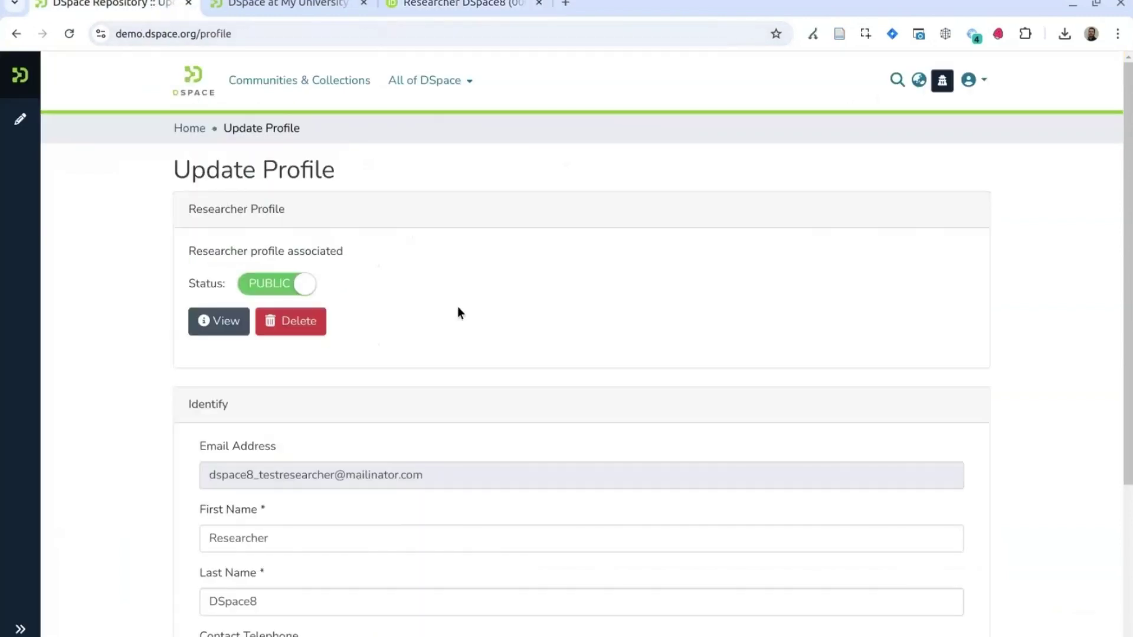
{"action": "left_click", "coordinate": [212, 322]}
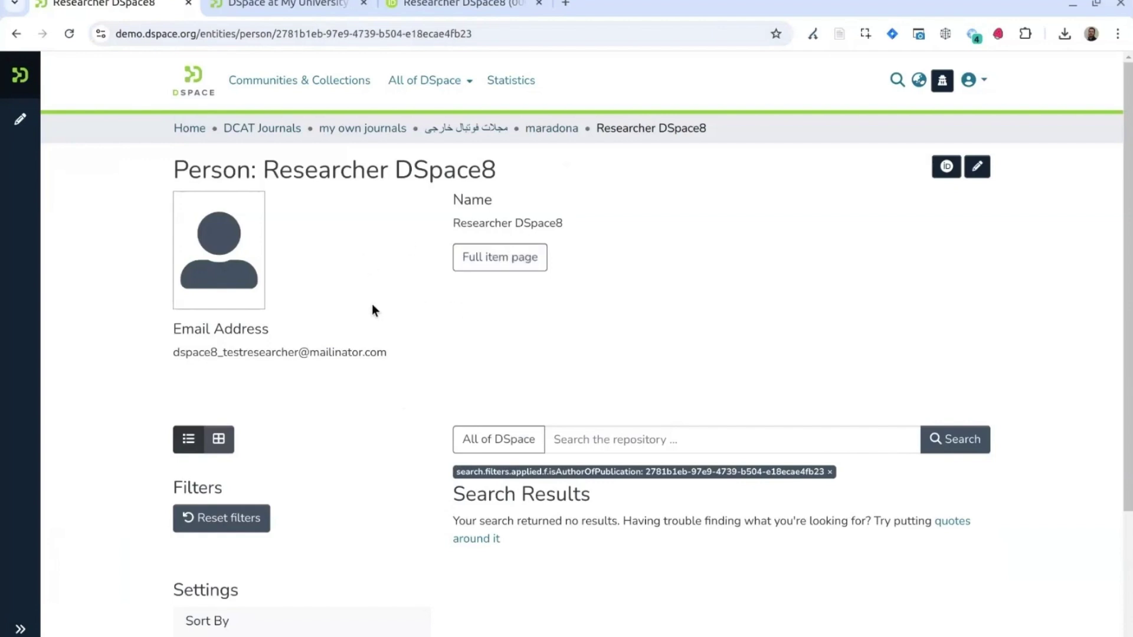
{"action": "left_click_drag", "start_coordinate": [453, 223], "coordinate": [563, 225]}
{"action": "left_click", "coordinate": [565, 226]}
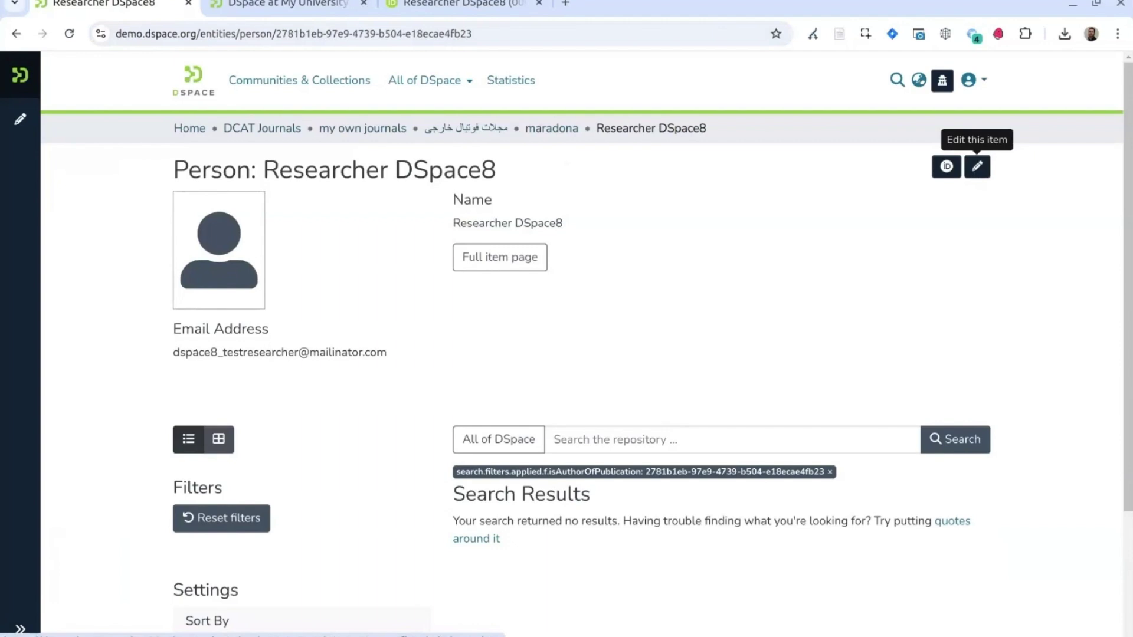
Open the Person item for editing and review its ORCID scope, email and identifier metadata rows
{"action": "left_click", "coordinate": [977, 167]}
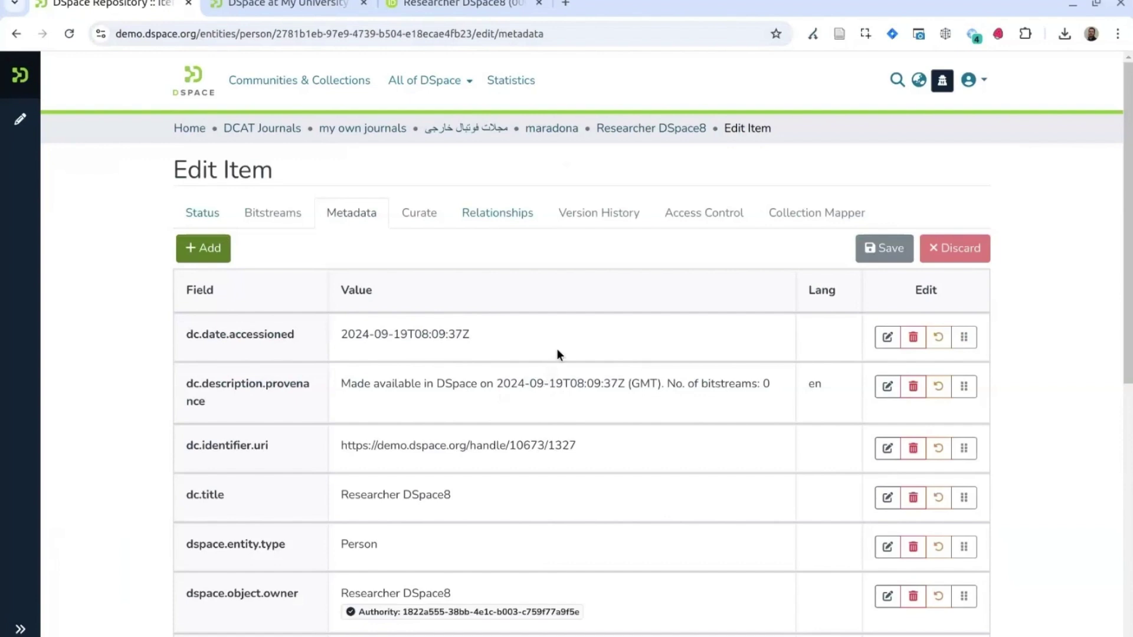
{"action": "scroll", "coordinate": [566, 341], "scroll_direction": "down", "scroll_amount": 1}
{"action": "scroll", "coordinate": [558, 345], "scroll_direction": "down", "scroll_amount": 1}
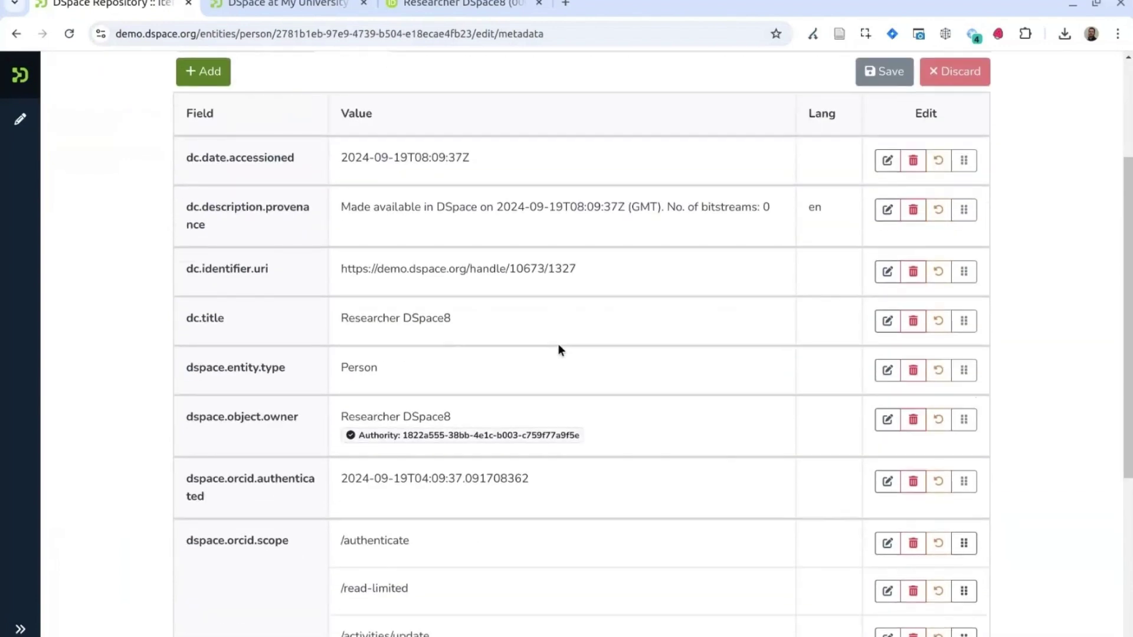
{"action": "scroll", "coordinate": [519, 328], "scroll_direction": "down", "scroll_amount": 1}
{"action": "scroll", "coordinate": [491, 253], "scroll_direction": "down", "scroll_amount": 2}
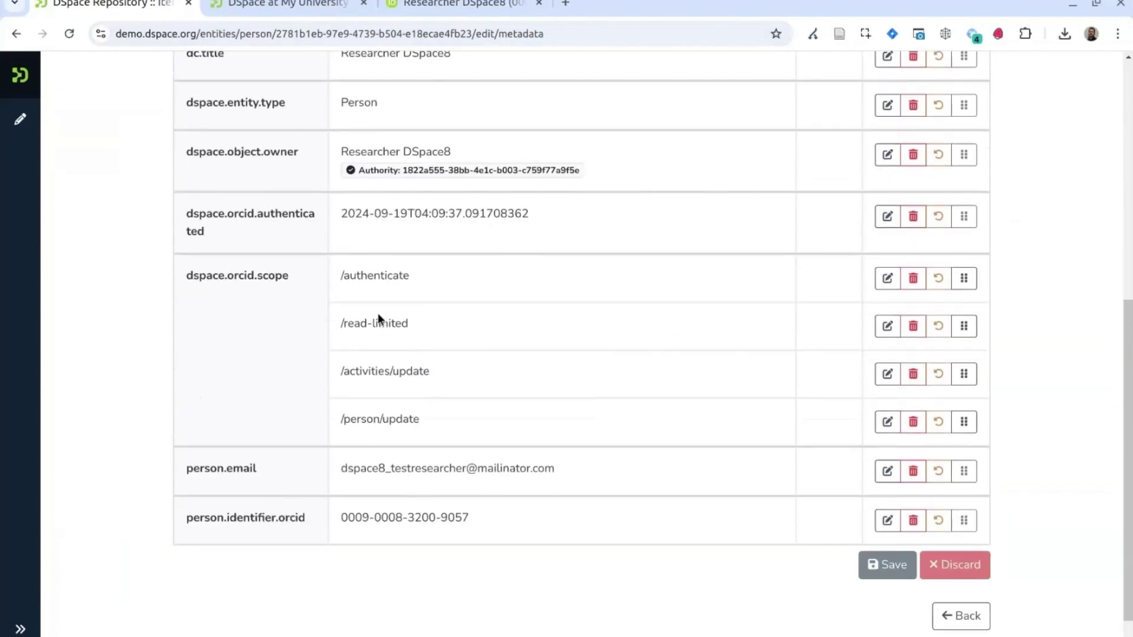
{"action": "left_click_drag", "start_coordinate": [325, 275], "coordinate": [443, 415]}
{"action": "left_click", "coordinate": [487, 381]}
{"action": "left_click_drag", "start_coordinate": [342, 470], "coordinate": [561, 469]}
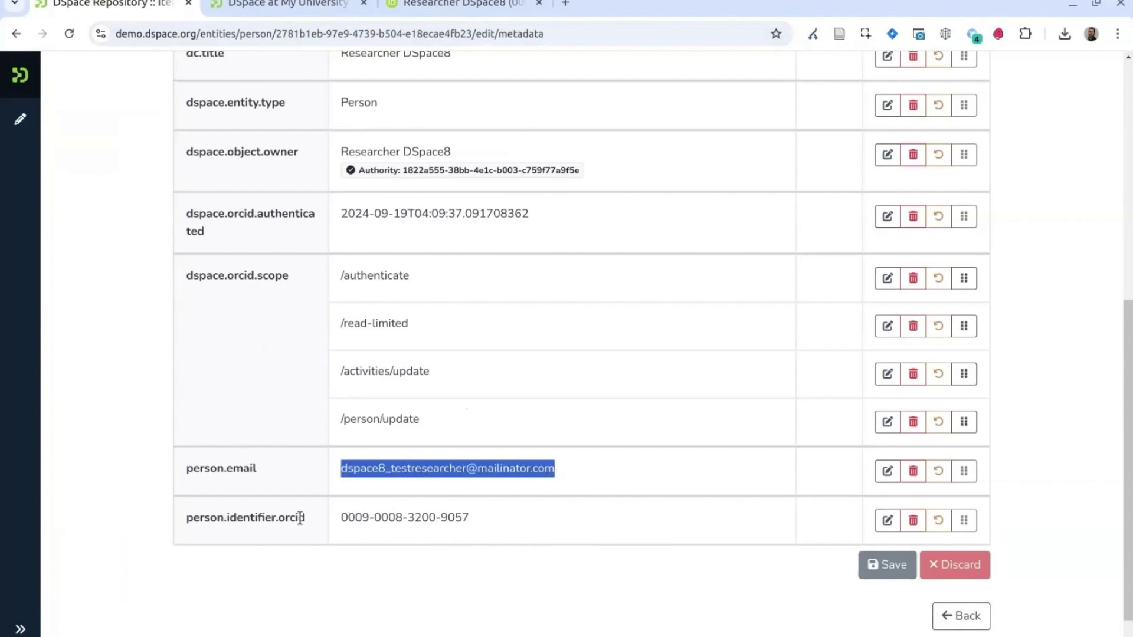
{"action": "left_click_drag", "start_coordinate": [343, 517], "coordinate": [488, 625]}
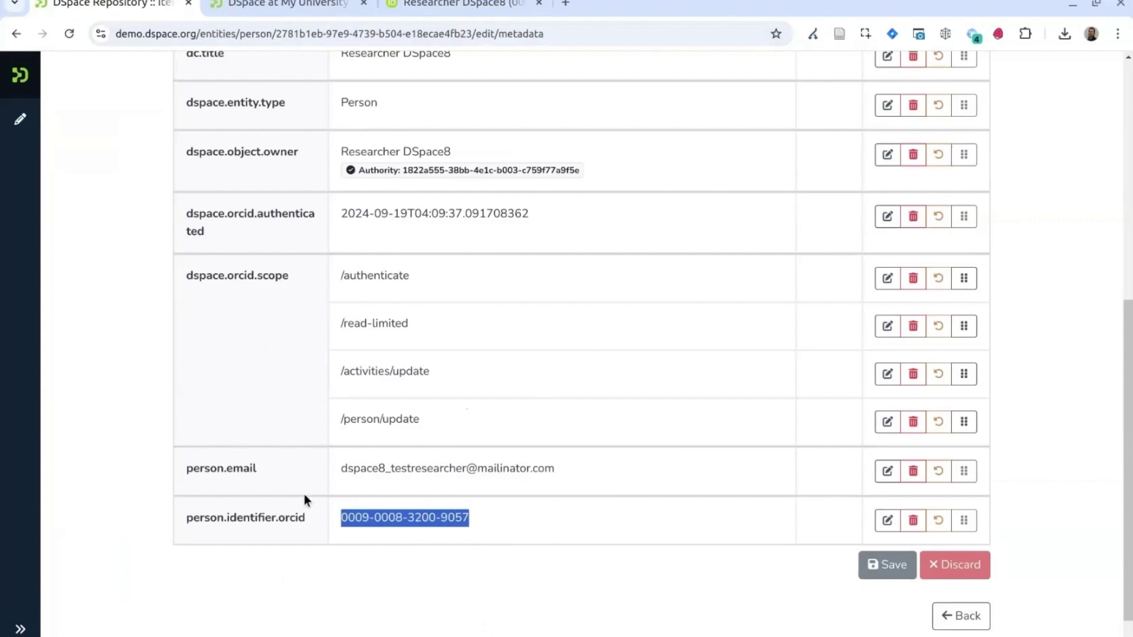
{"action": "left_click", "coordinate": [626, 570]}
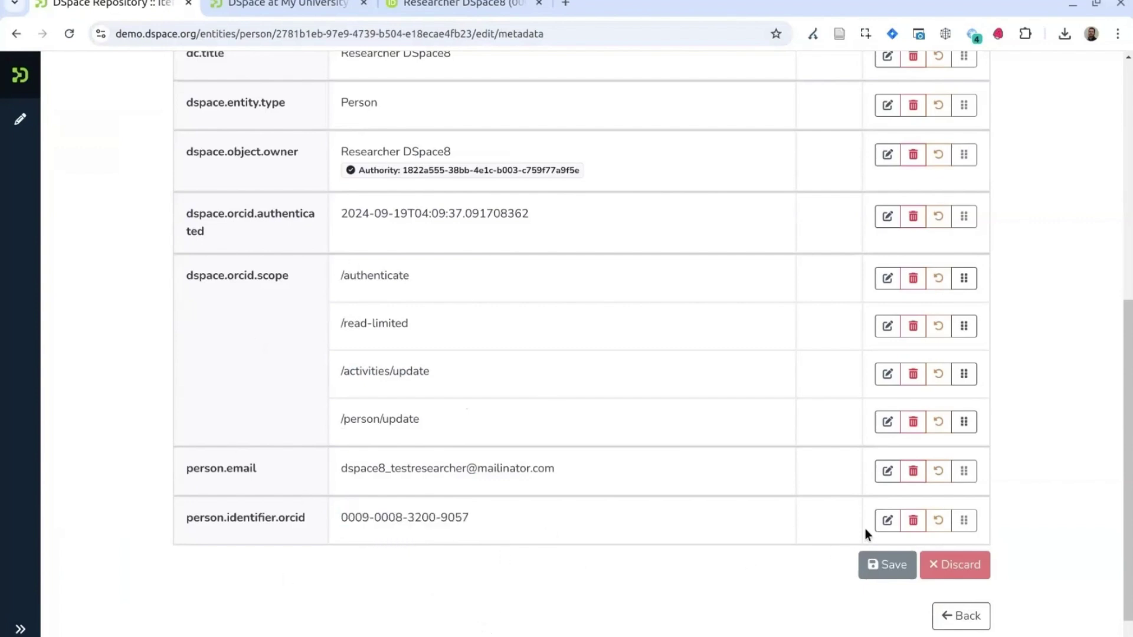
{"action": "left_click", "coordinate": [887, 519]}
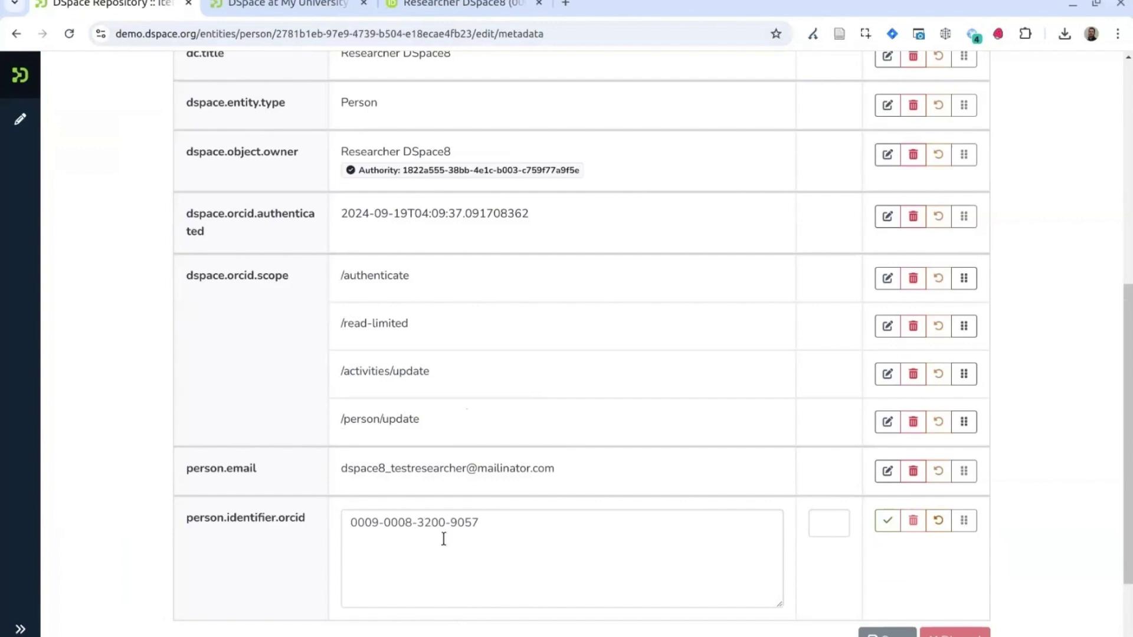
{"action": "left_click", "coordinate": [527, 521]}
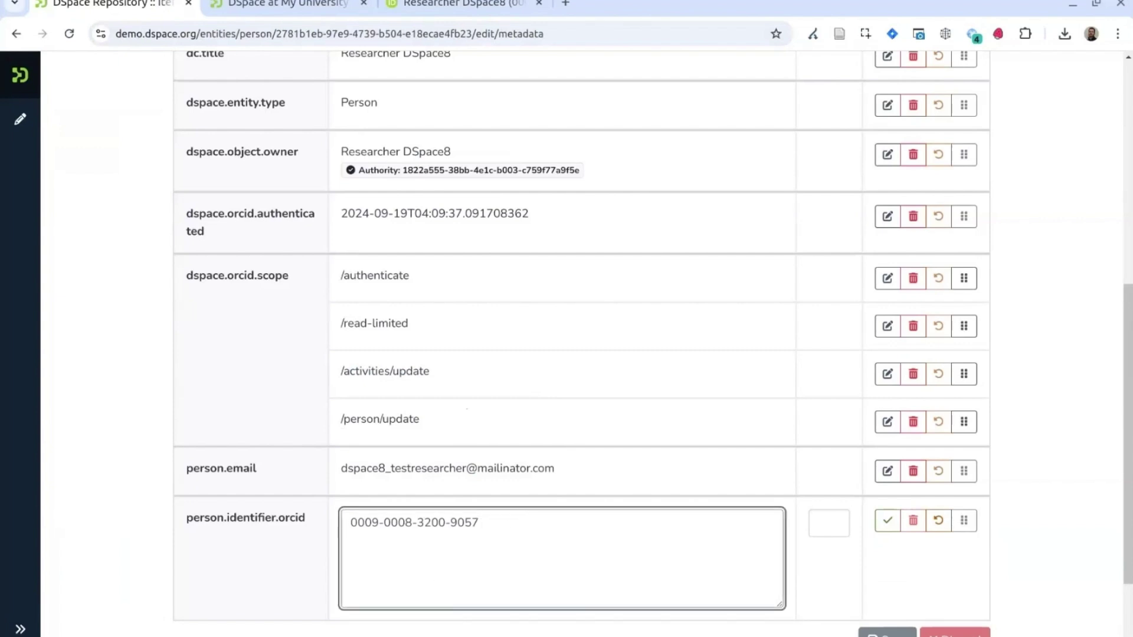
{"action": "type", "text": "x"}
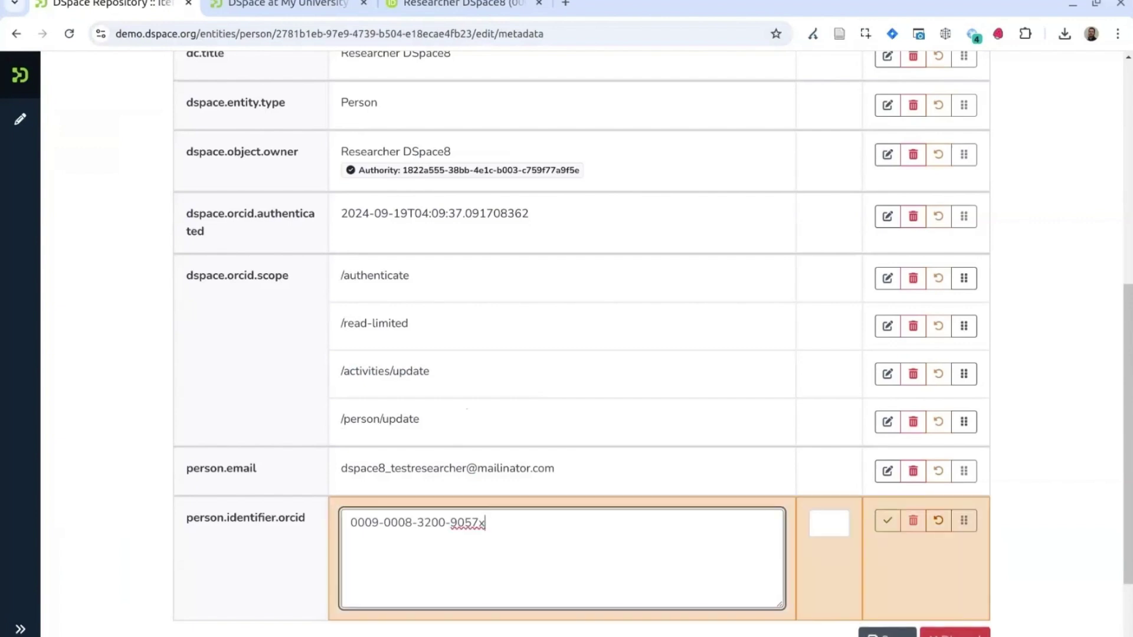
{"action": "left_click", "coordinate": [887, 520]}
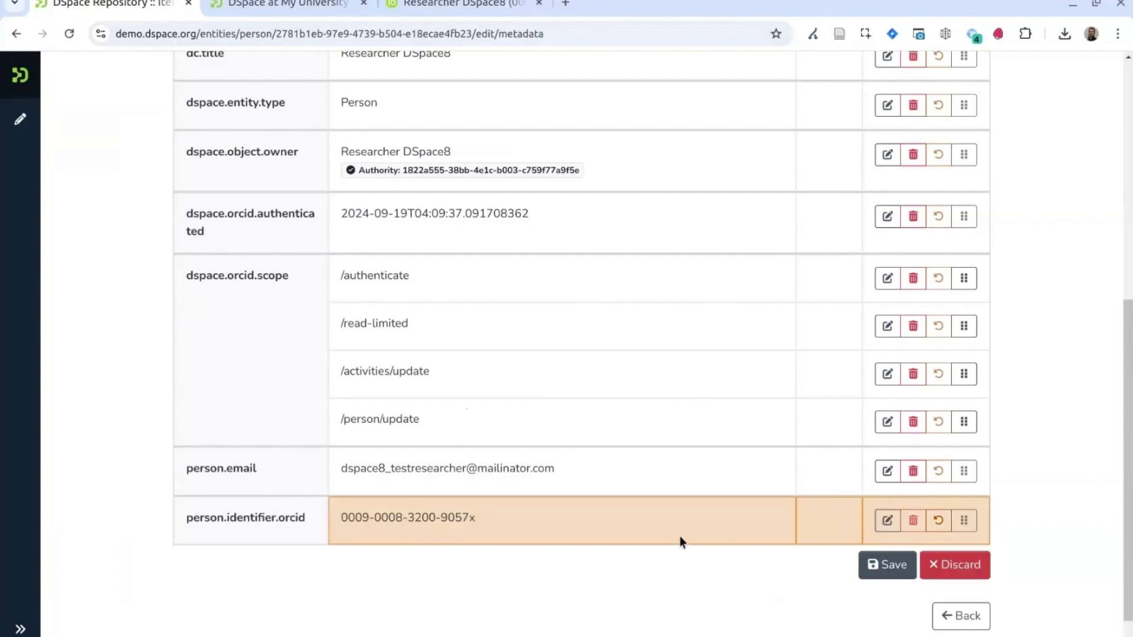
{"action": "left_click", "coordinate": [879, 566]}
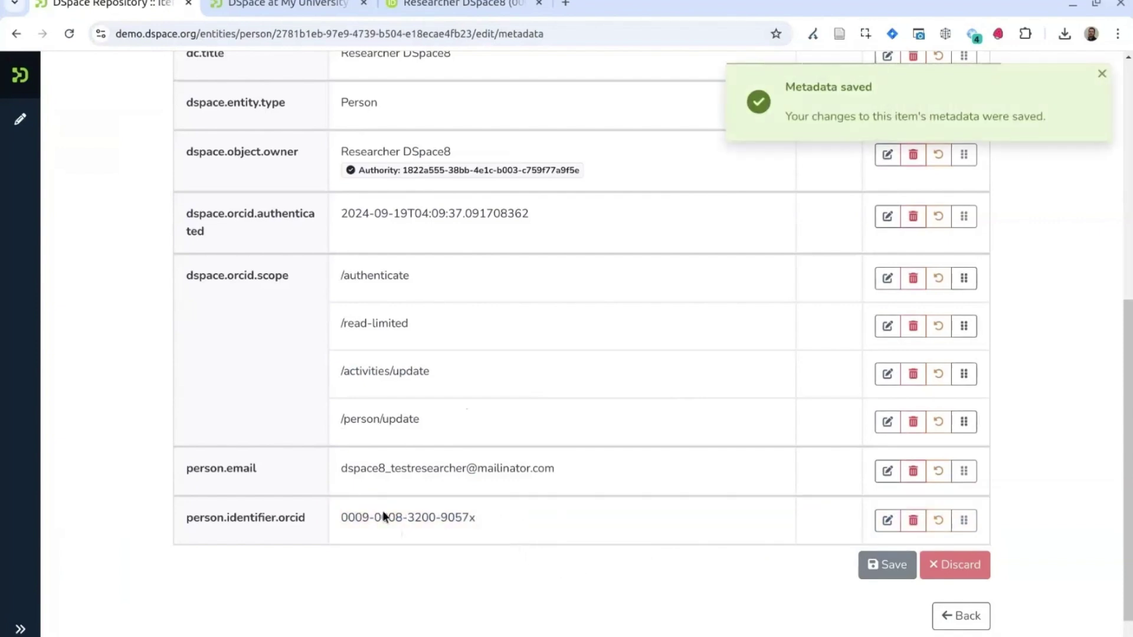
Mark the dc.description.provenance entry for removal
{"action": "scroll", "coordinate": [516, 520], "scroll_direction": "up", "scroll_amount": 1}
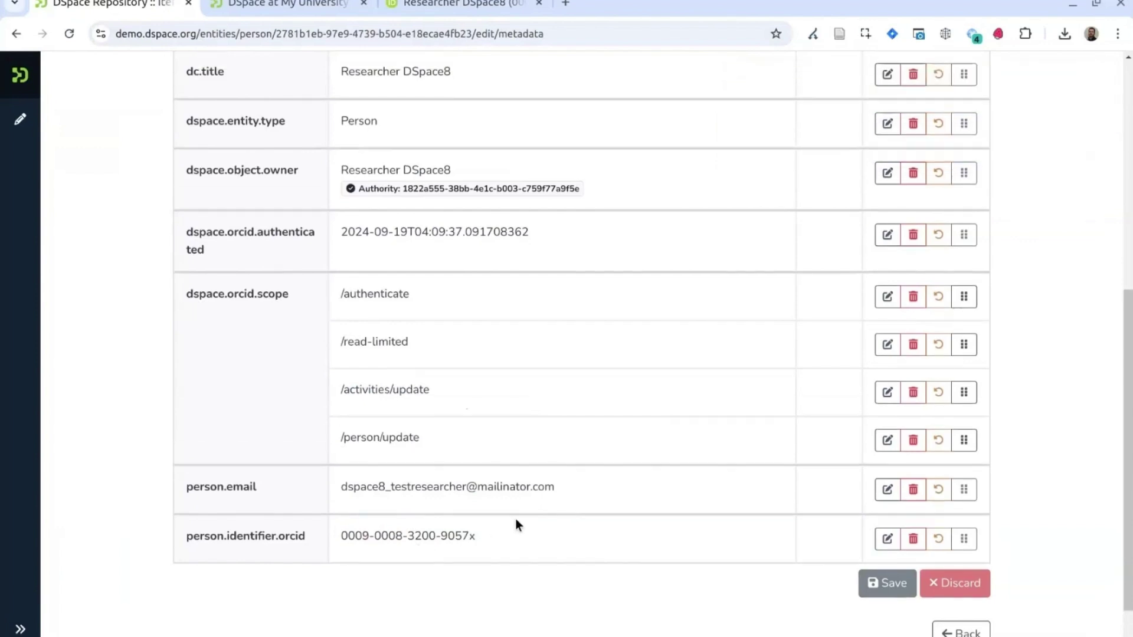
{"action": "scroll", "coordinate": [516, 519], "scroll_direction": "up", "scroll_amount": 7}
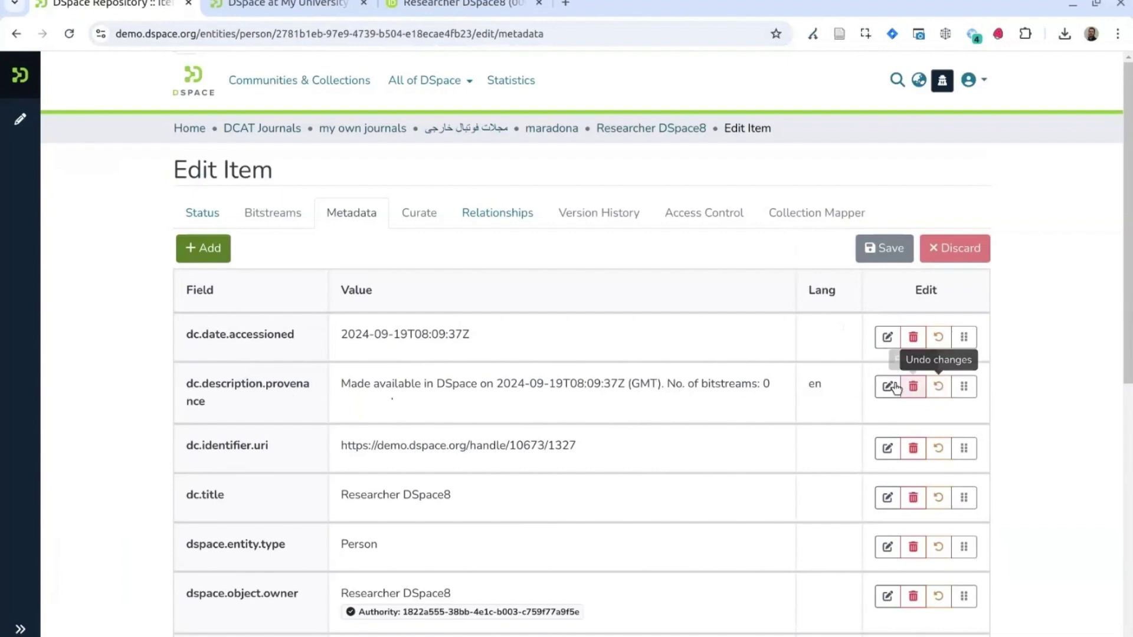
{"action": "left_click", "coordinate": [913, 387]}
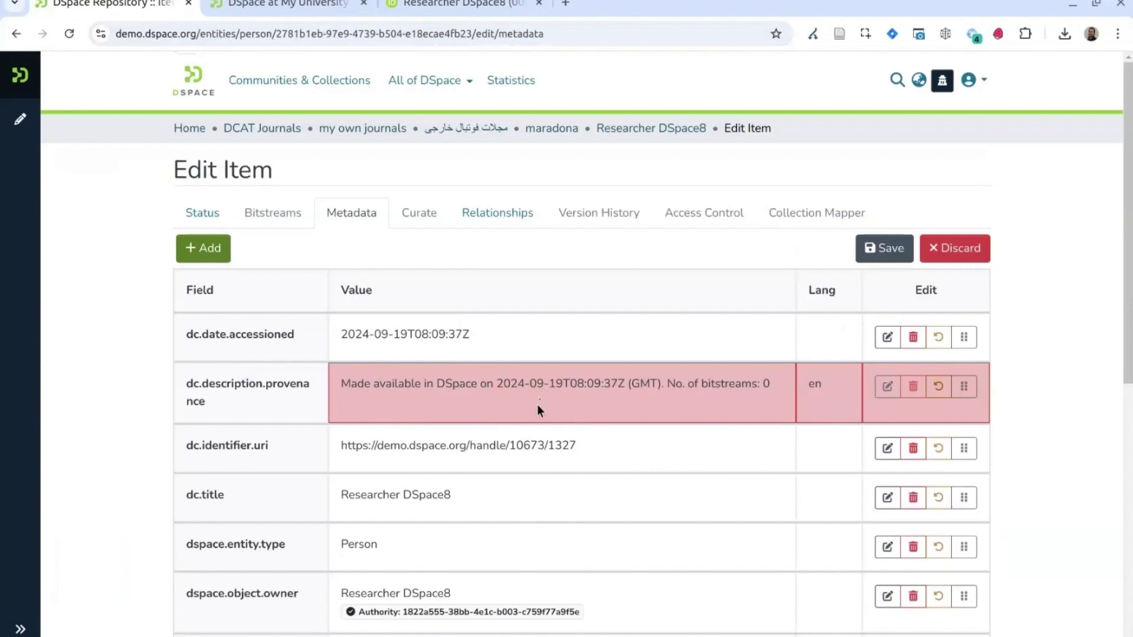
Add a dc.type field with value 'Article' and save the metadata changes
{"action": "left_click", "coordinate": [220, 253]}
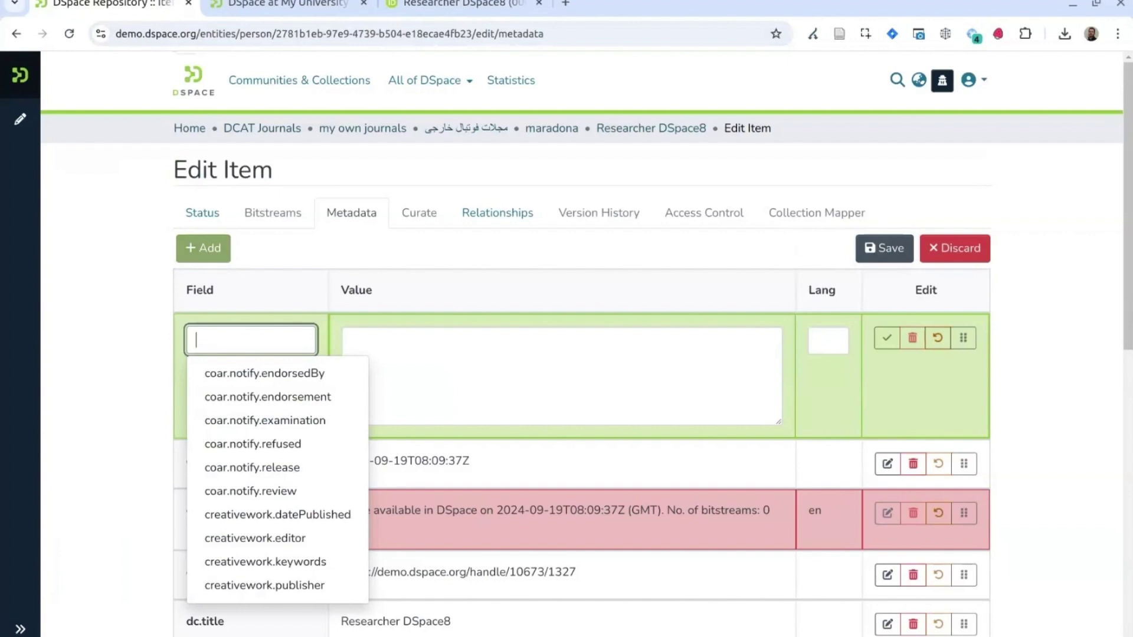
{"action": "type", "text": "dc.type"}
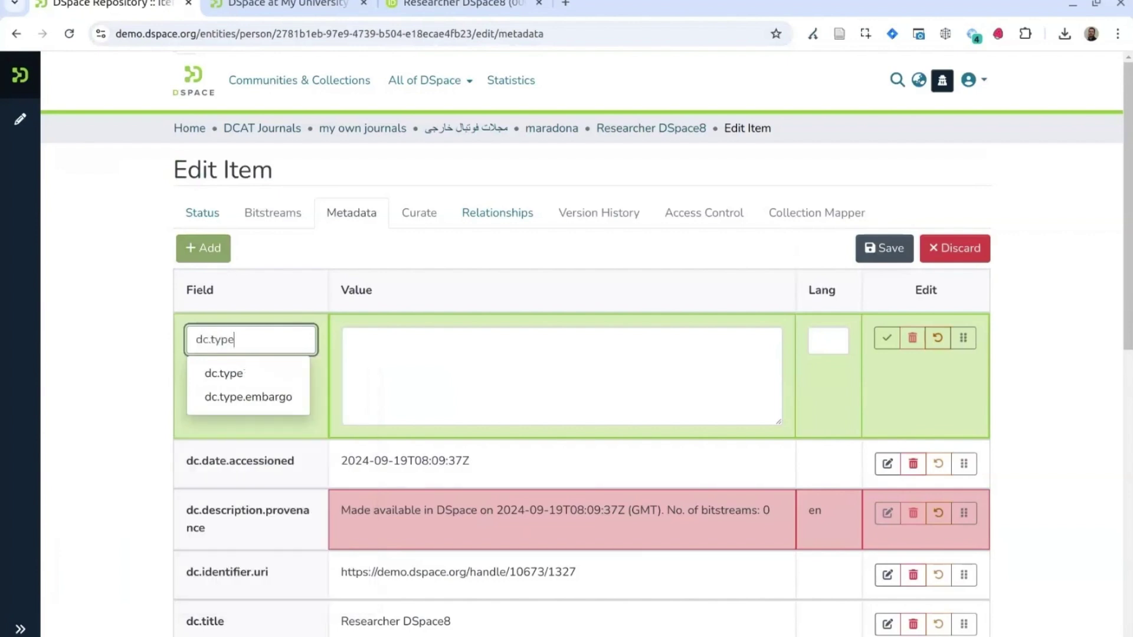
{"action": "left_click", "coordinate": [235, 378]}
{"action": "left_click", "coordinate": [437, 365]}
{"action": "type", "text": "Article"}
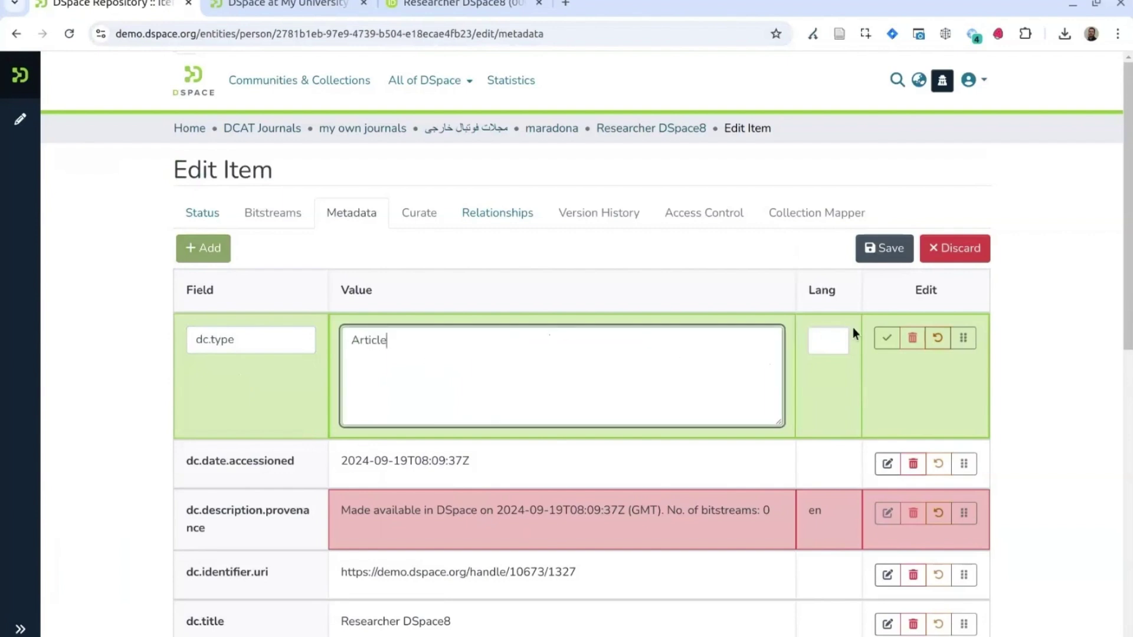
{"action": "left_click", "coordinate": [887, 338]}
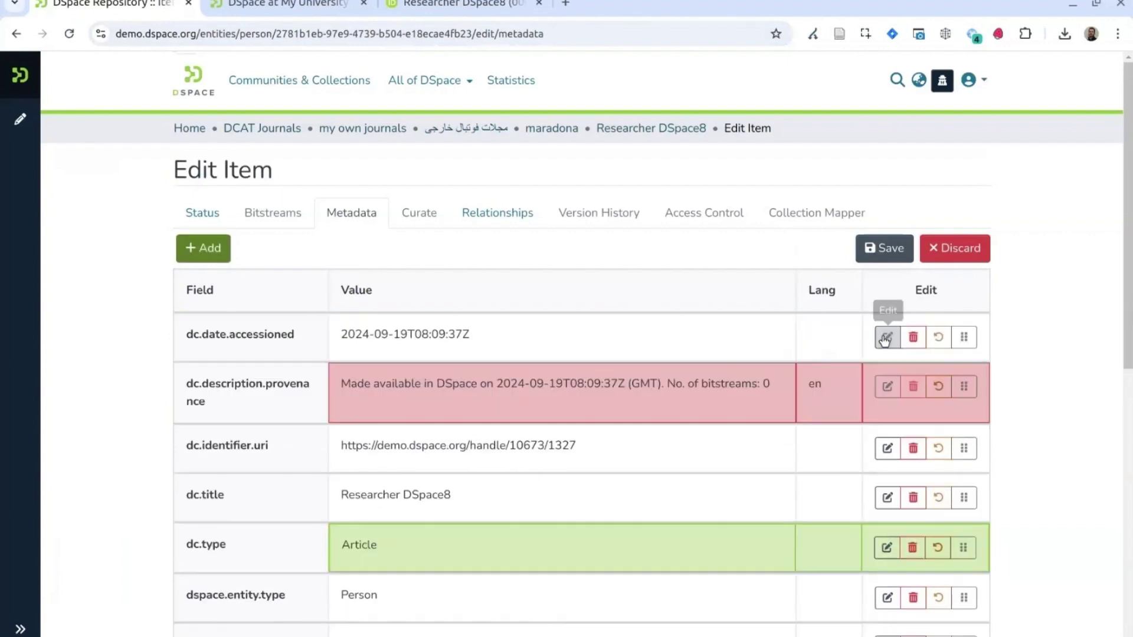
{"action": "left_click", "coordinate": [885, 260]}
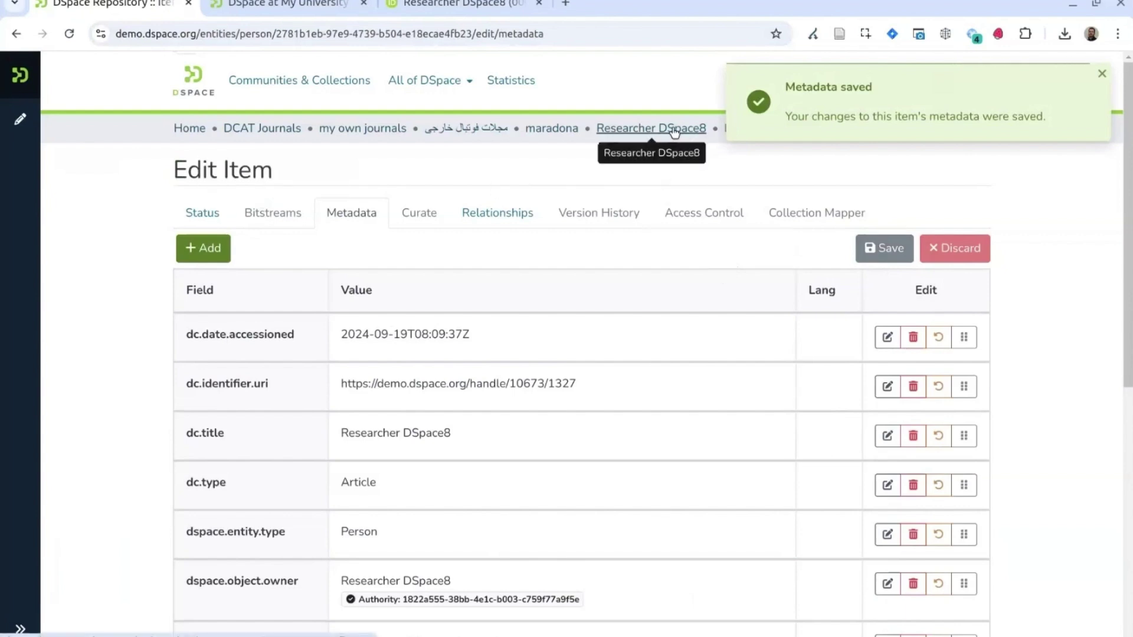
{"action": "key", "text": "F5"}
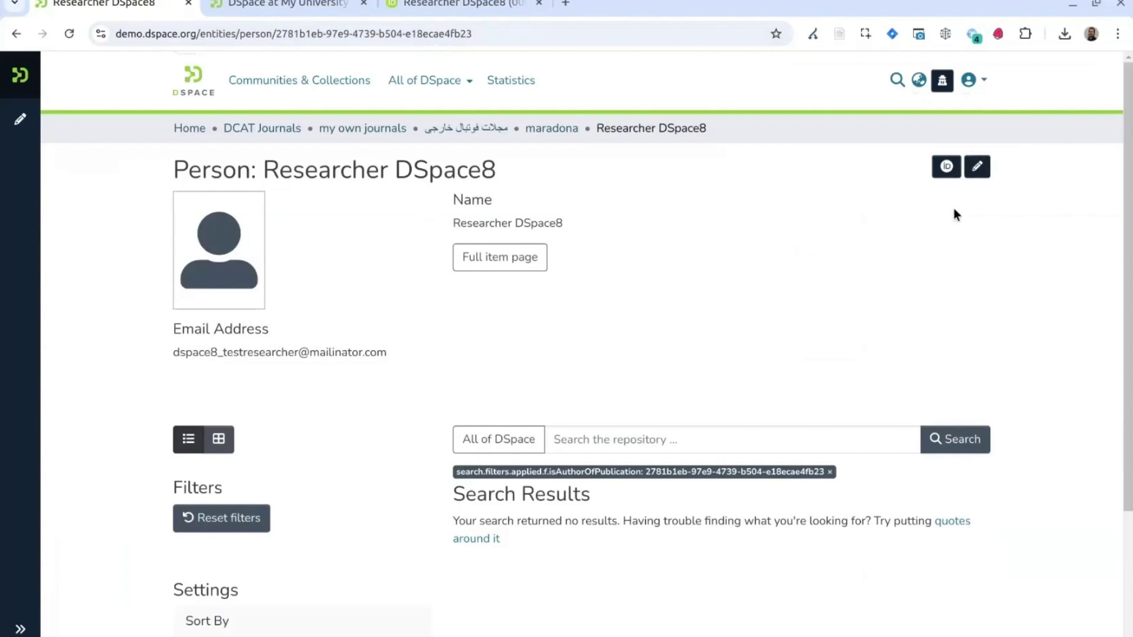
{"action": "left_click", "coordinate": [977, 166]}
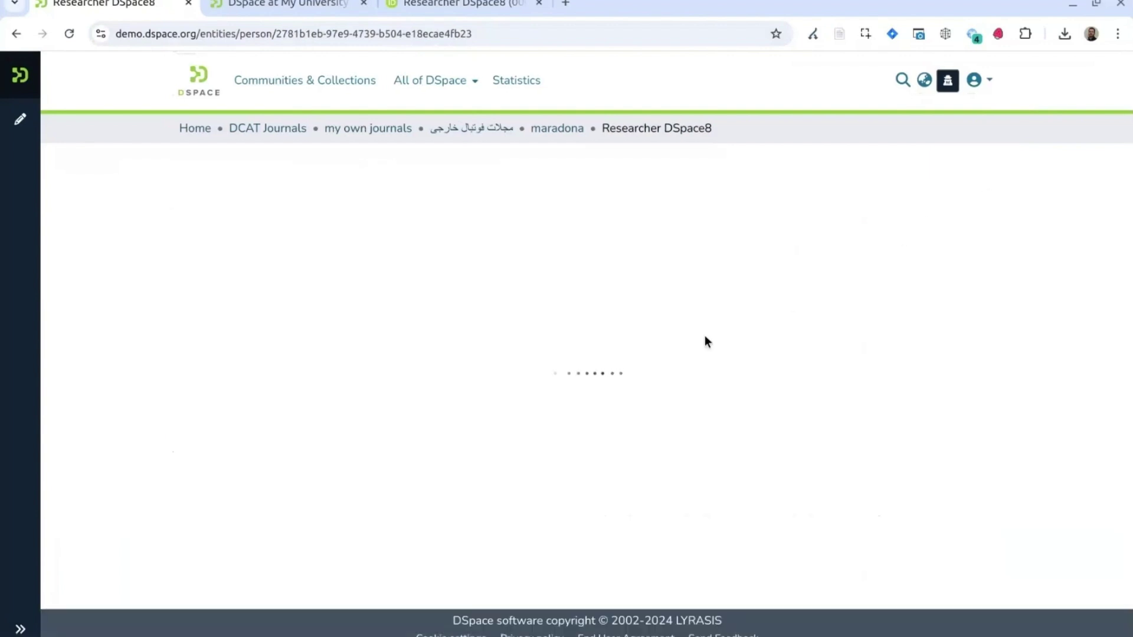
{"action": "scroll", "coordinate": [699, 385], "scroll_direction": "down", "scroll_amount": 8}
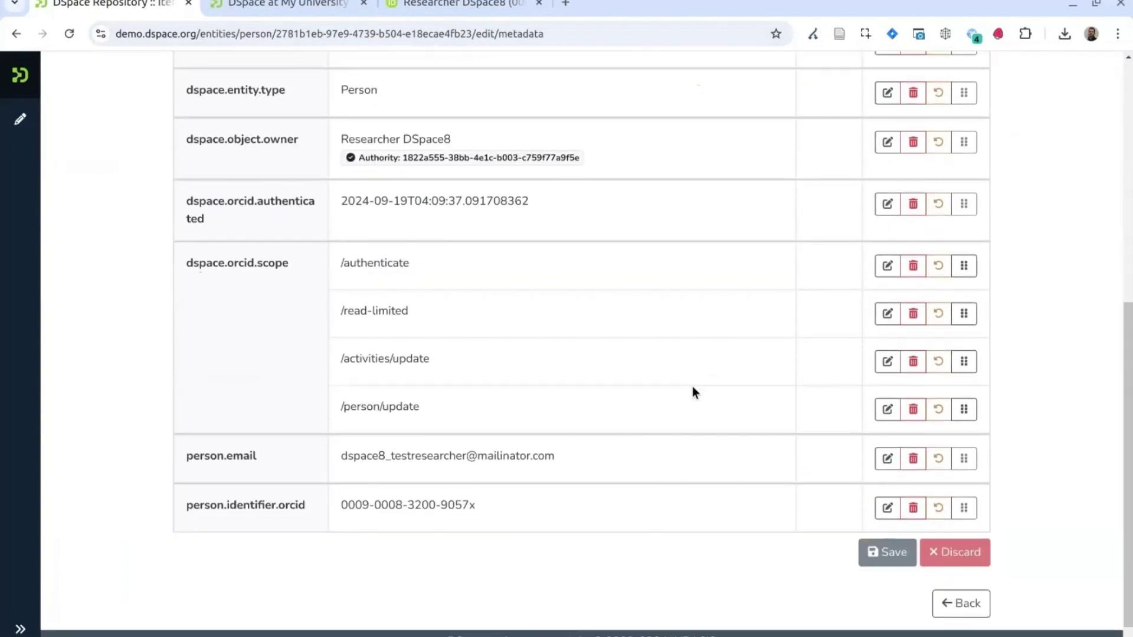
{"action": "left_click_drag", "start_coordinate": [343, 484], "coordinate": [508, 501]}
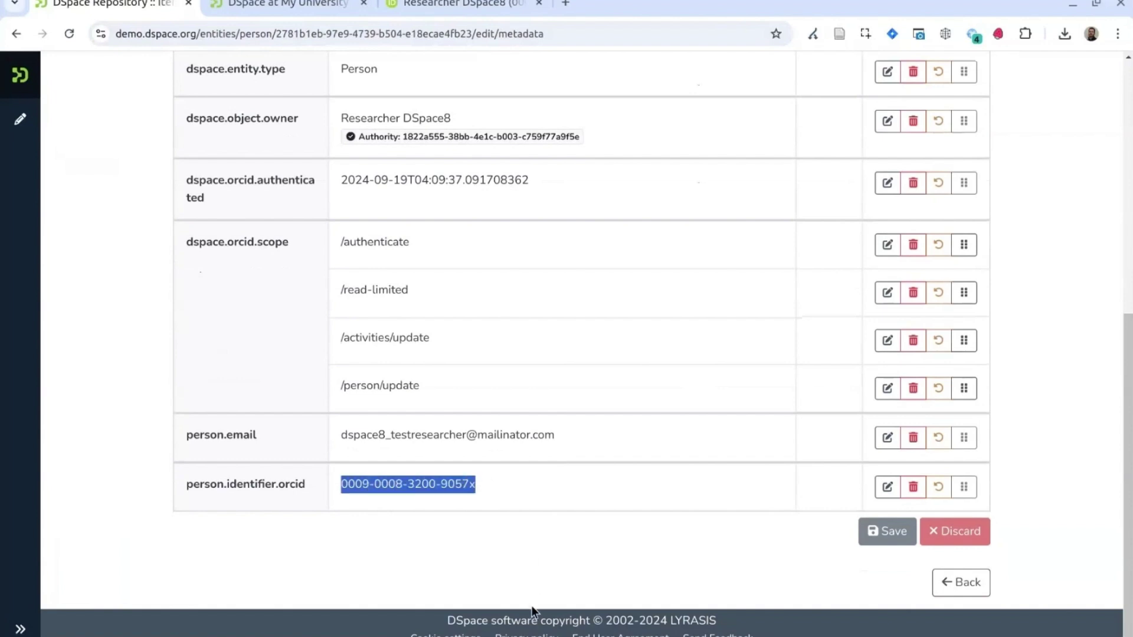
{"action": "scroll", "coordinate": [540, 540], "scroll_direction": "up", "scroll_amount": 5}
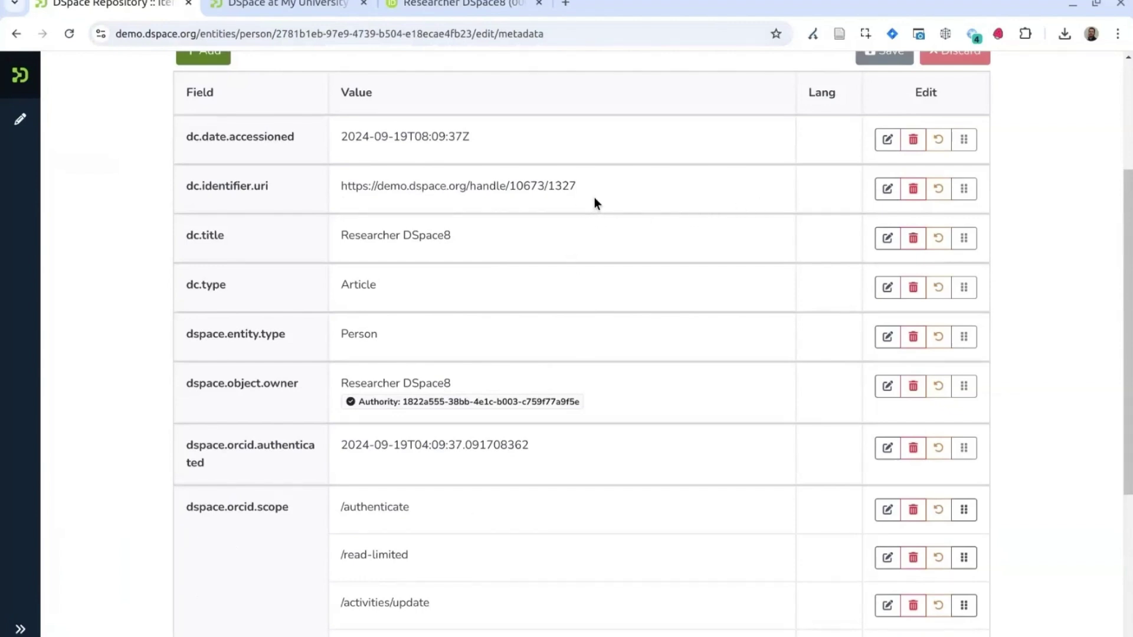
{"action": "scroll", "coordinate": [594, 198], "scroll_direction": "up", "scroll_amount": 3}
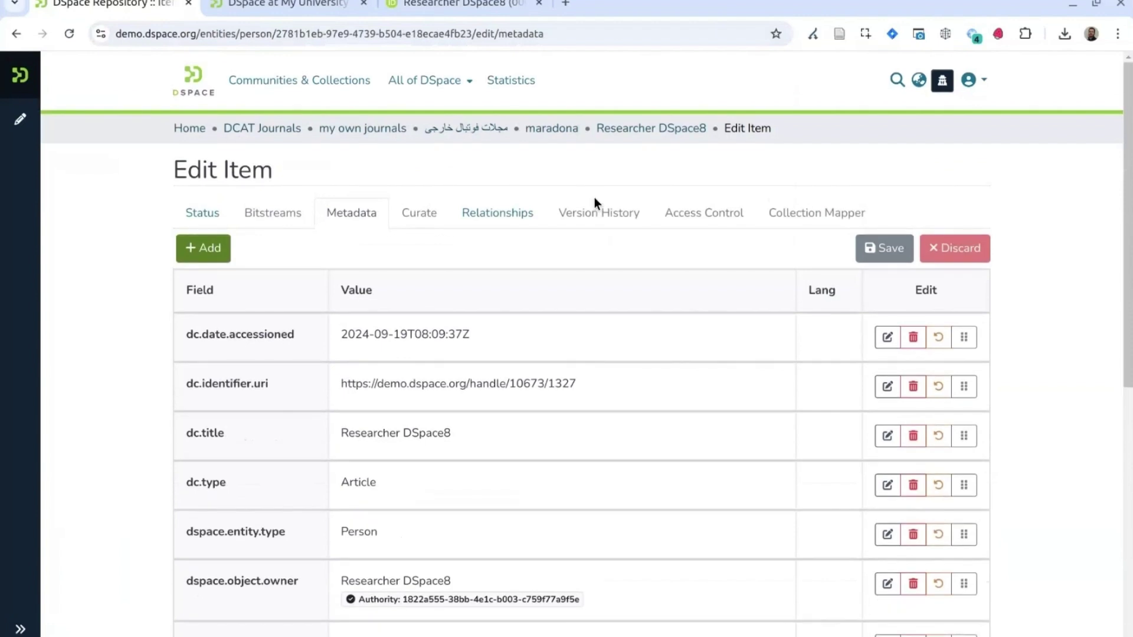
On the DSpace-CRIS site, search People for 'dspace8' and open that account's Edit EPerson page
{"action": "left_click", "coordinate": [288, 3]}
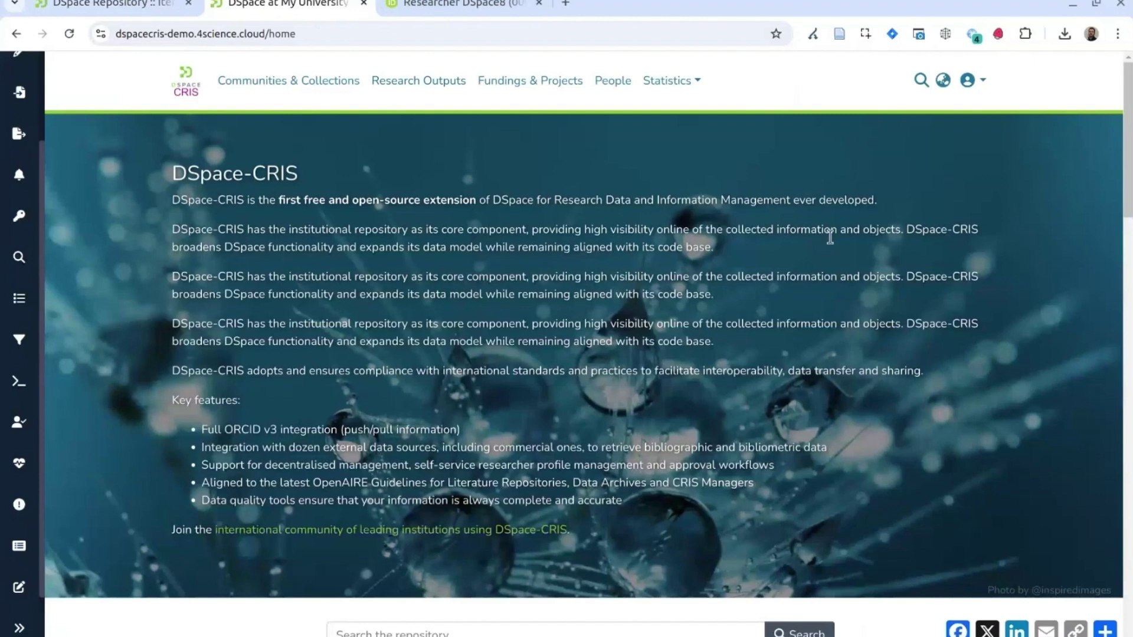
{"action": "mouse_move", "coordinate": [19, 222]}
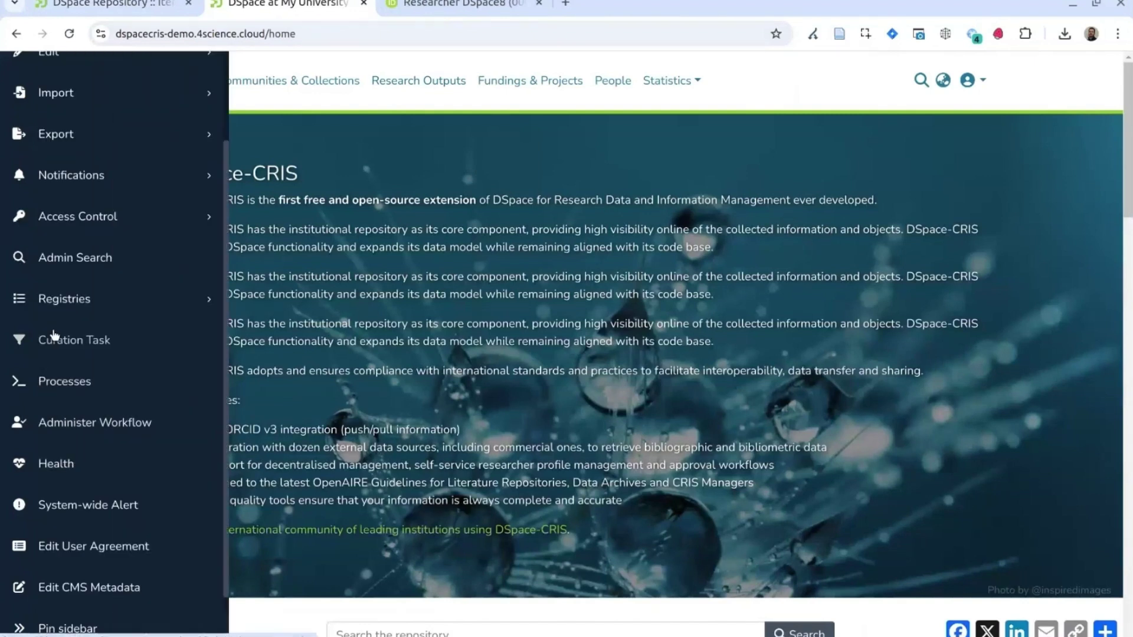
{"action": "left_click", "coordinate": [119, 219]}
{"action": "left_click", "coordinate": [86, 259]}
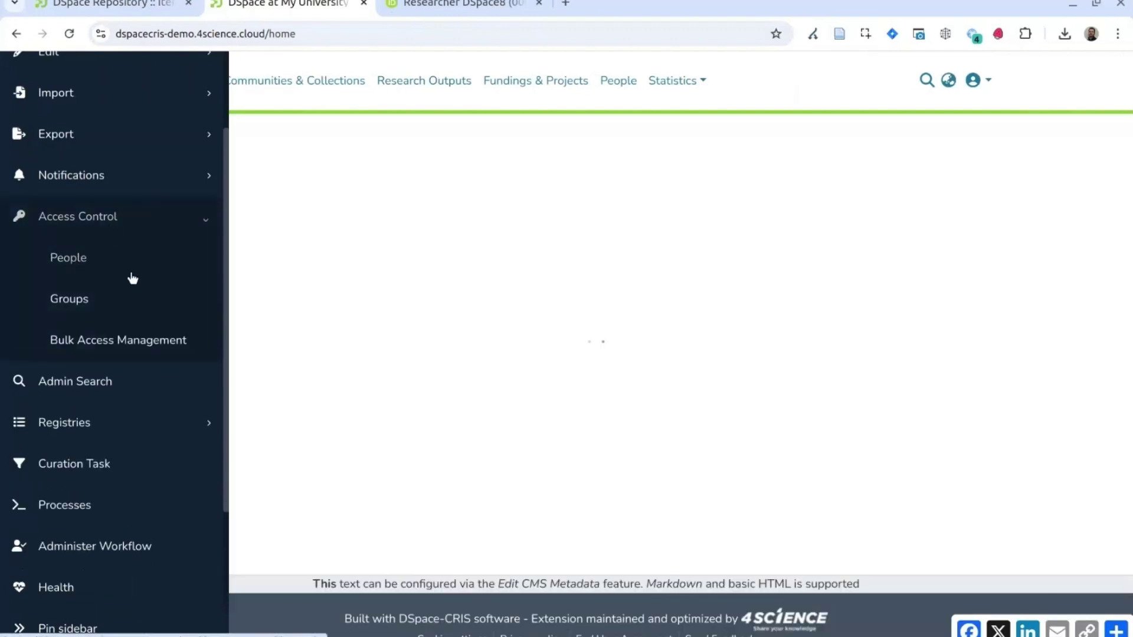
{"action": "left_click", "coordinate": [390, 261]}
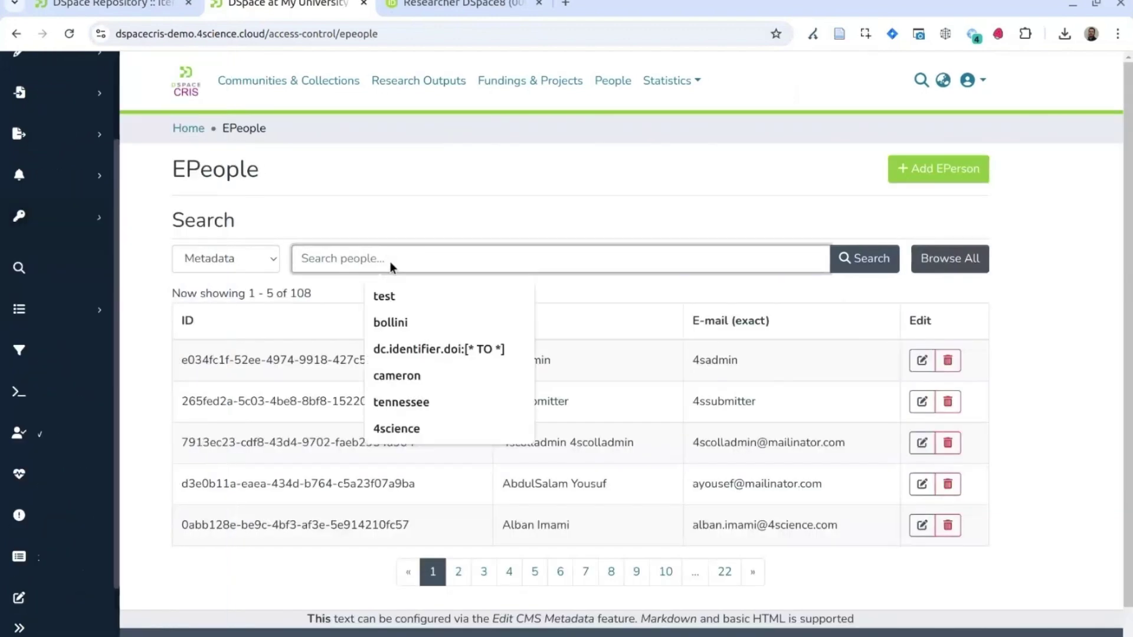
{"action": "type", "text": "dspace8"}
{"action": "key", "text": "Return"}
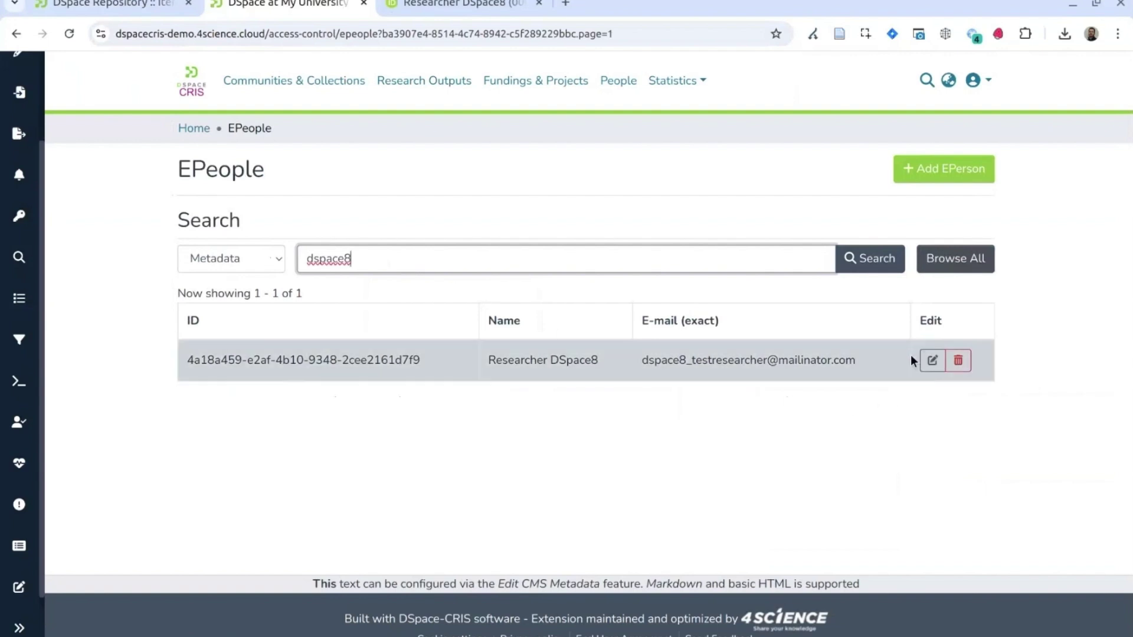
{"action": "left_click", "coordinate": [924, 362]}
{"action": "scroll", "coordinate": [582, 305], "scroll_direction": "down", "scroll_amount": 2}
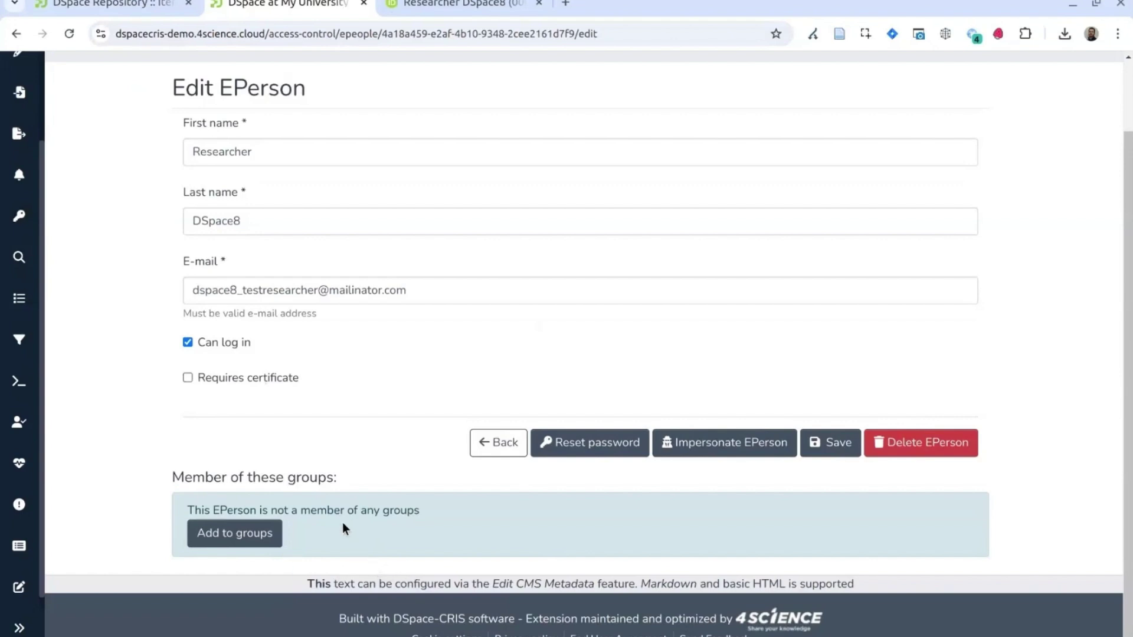
Impersonate the researcher account and open its researcher profile page from Profile > View
{"action": "left_click", "coordinate": [737, 458]}
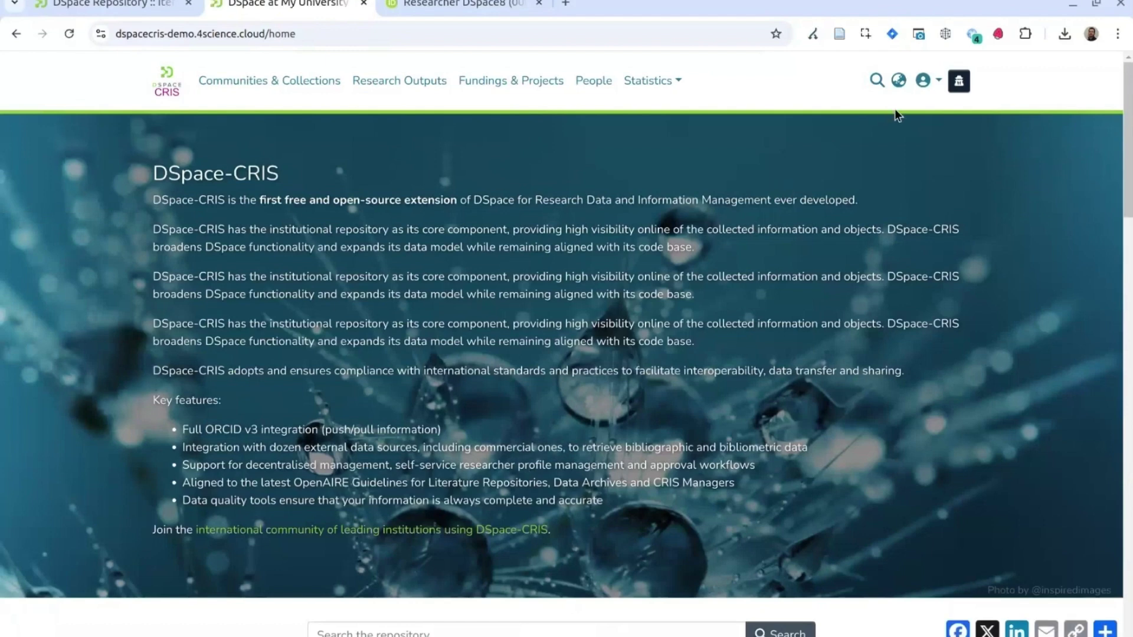
{"action": "left_click", "coordinate": [924, 82]}
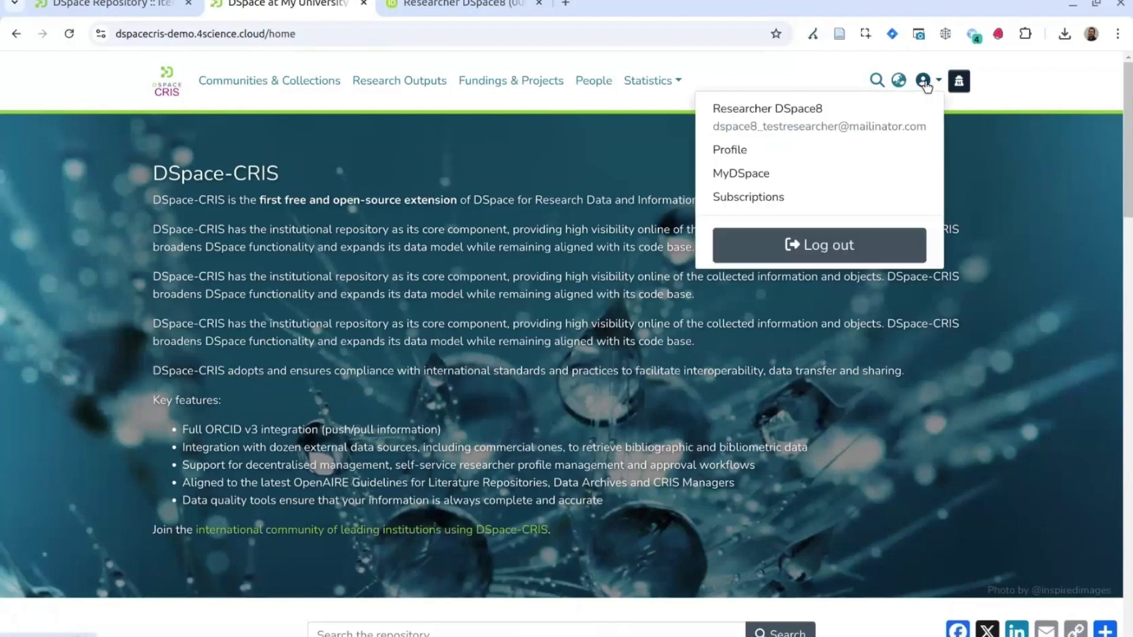
{"action": "left_click", "coordinate": [744, 149]}
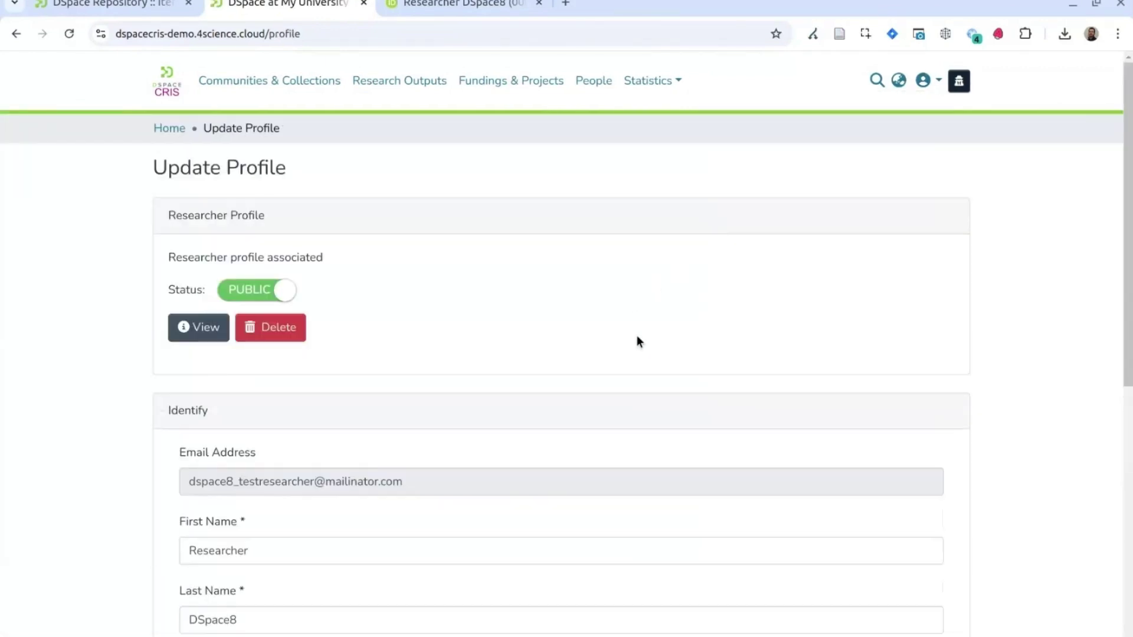
{"action": "left_click", "coordinate": [206, 328]}
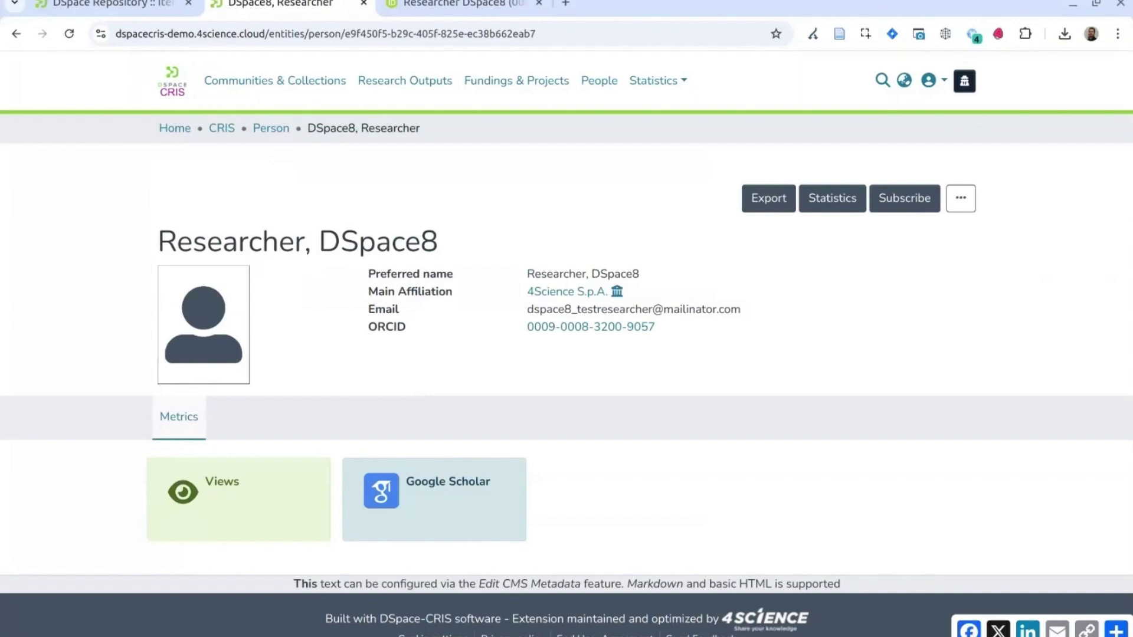
{"action": "left_click", "coordinate": [966, 211]}
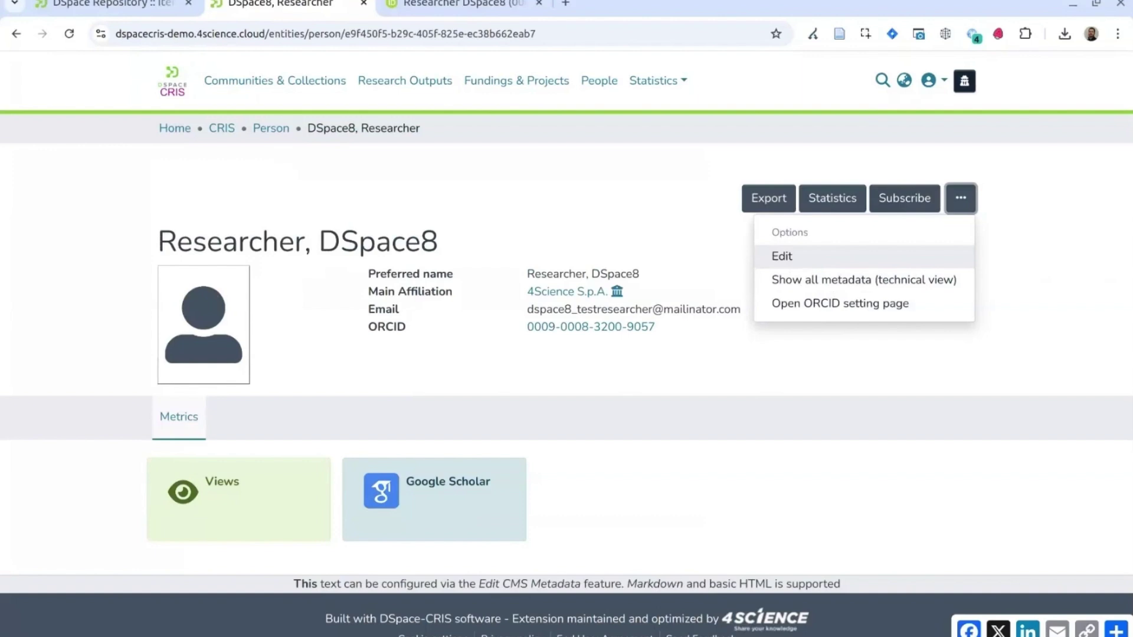
Open the researcher profile's edit form and scroll down to the Birth Date fields
{"action": "left_click", "coordinate": [785, 256]}
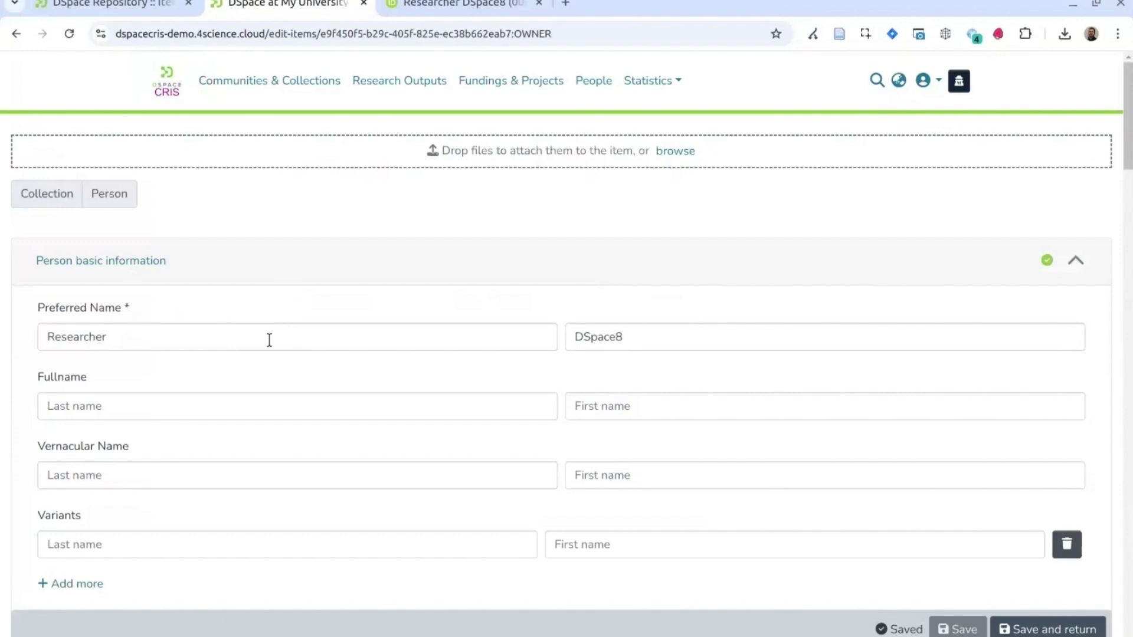
{"action": "scroll", "coordinate": [301, 335], "scroll_direction": "down", "scroll_amount": 2}
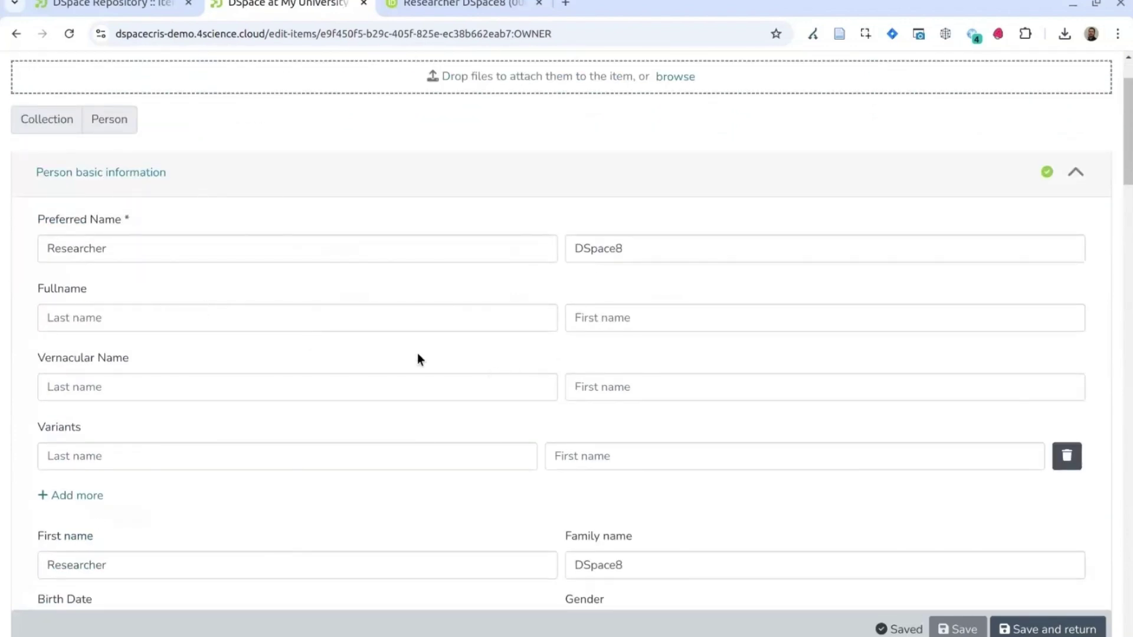
{"action": "scroll", "coordinate": [416, 353], "scroll_direction": "down", "scroll_amount": 4}
{"action": "scroll", "coordinate": [443, 263], "scroll_direction": "down", "scroll_amount": 2}
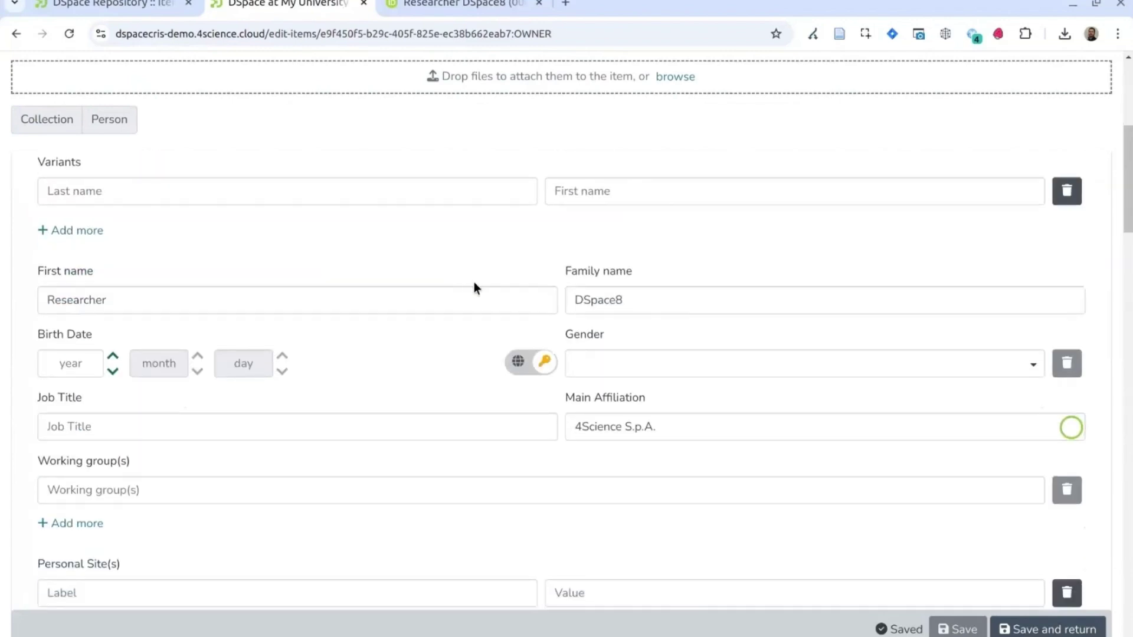
{"action": "scroll", "coordinate": [291, 425], "scroll_direction": "down", "scroll_amount": 2}
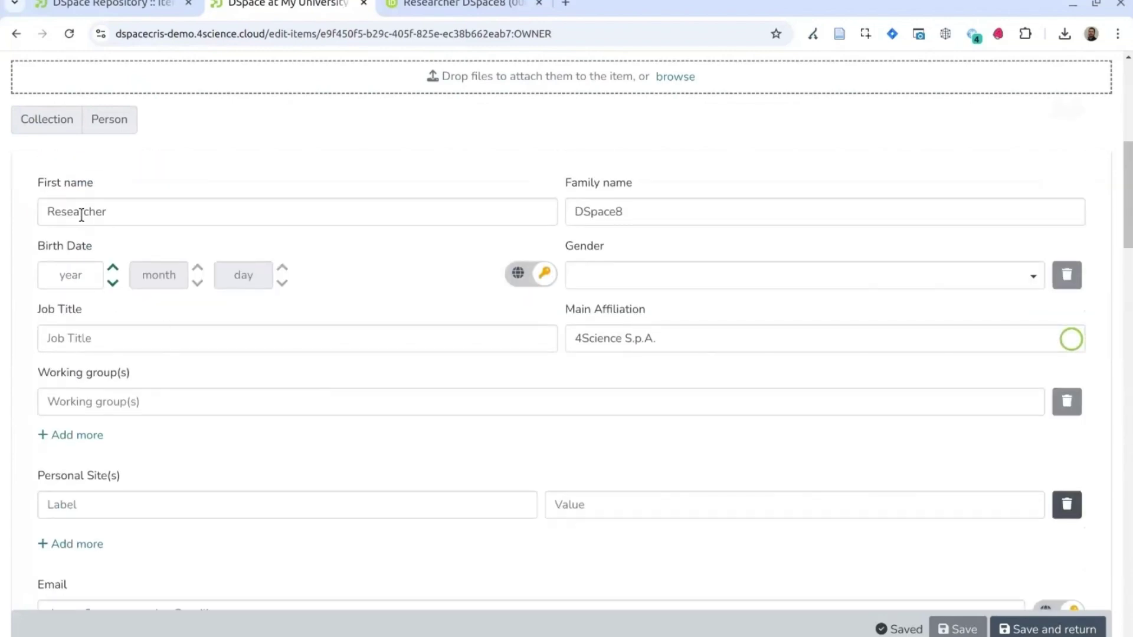
Set the birth date to year 1980, month 8, day 04, and gender to Male
{"action": "left_click", "coordinate": [86, 272]}
{"action": "type", "text": "19"}
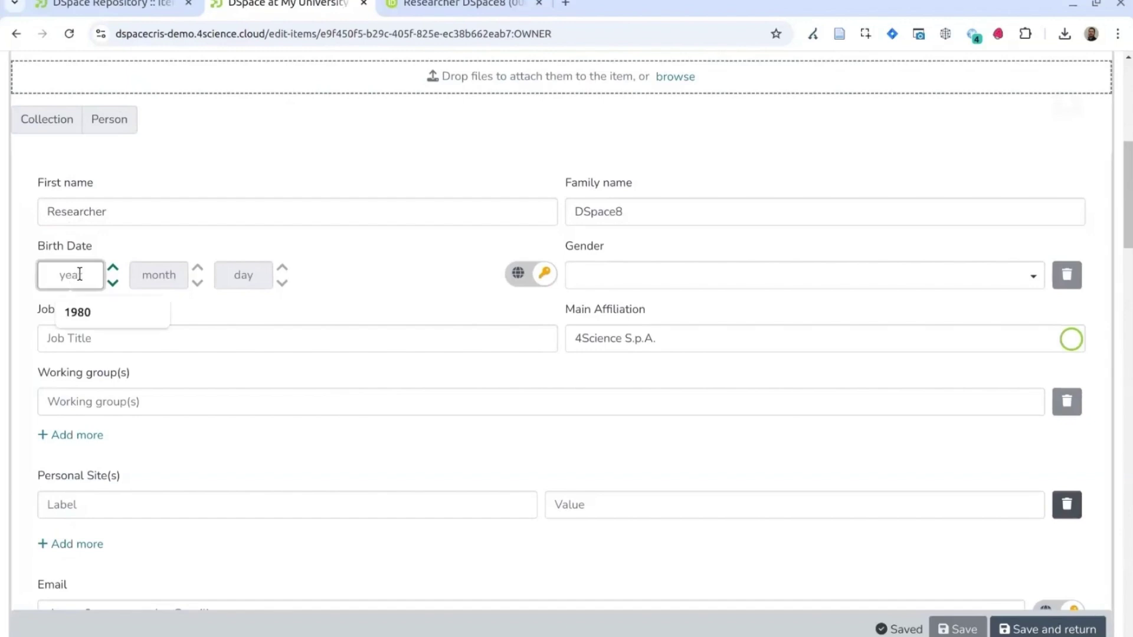
{"action": "type", "text": "80"}
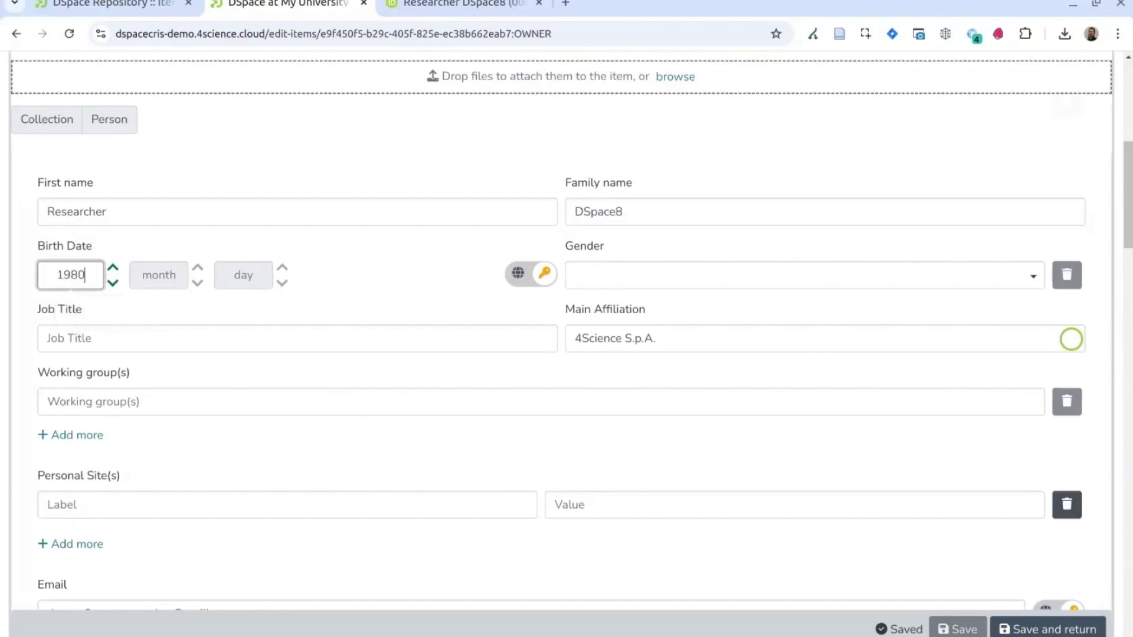
{"action": "left_click", "coordinate": [147, 273]}
{"action": "left_click", "coordinate": [197, 267]}
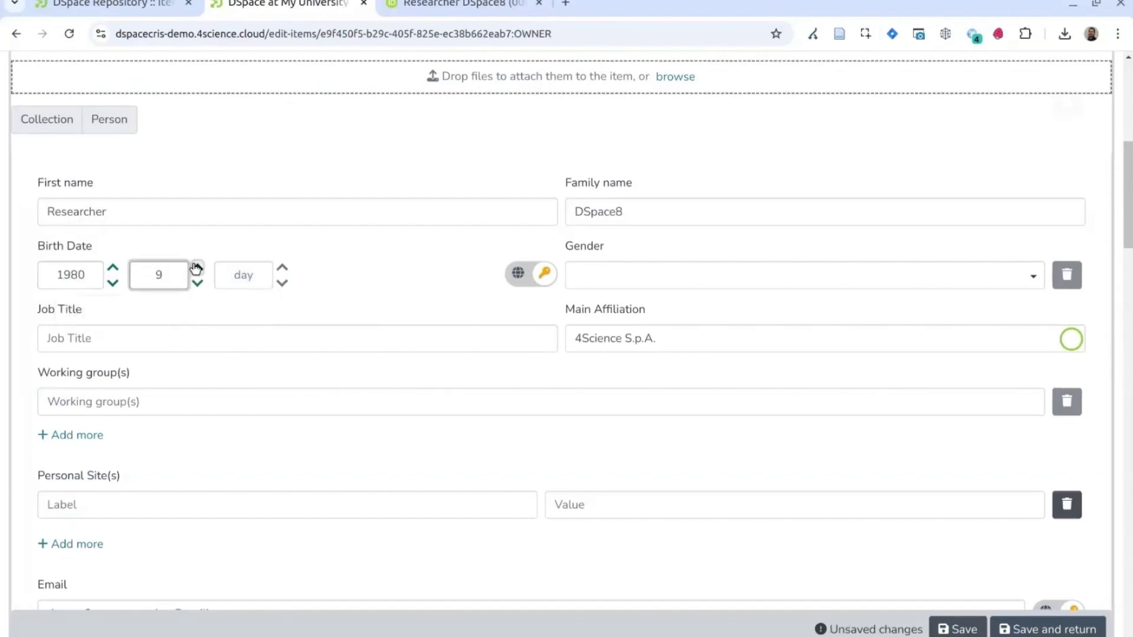
{"action": "left_click", "coordinate": [197, 267]}
{"action": "left_click", "coordinate": [197, 283]}
{"action": "left_click", "coordinate": [197, 282]}
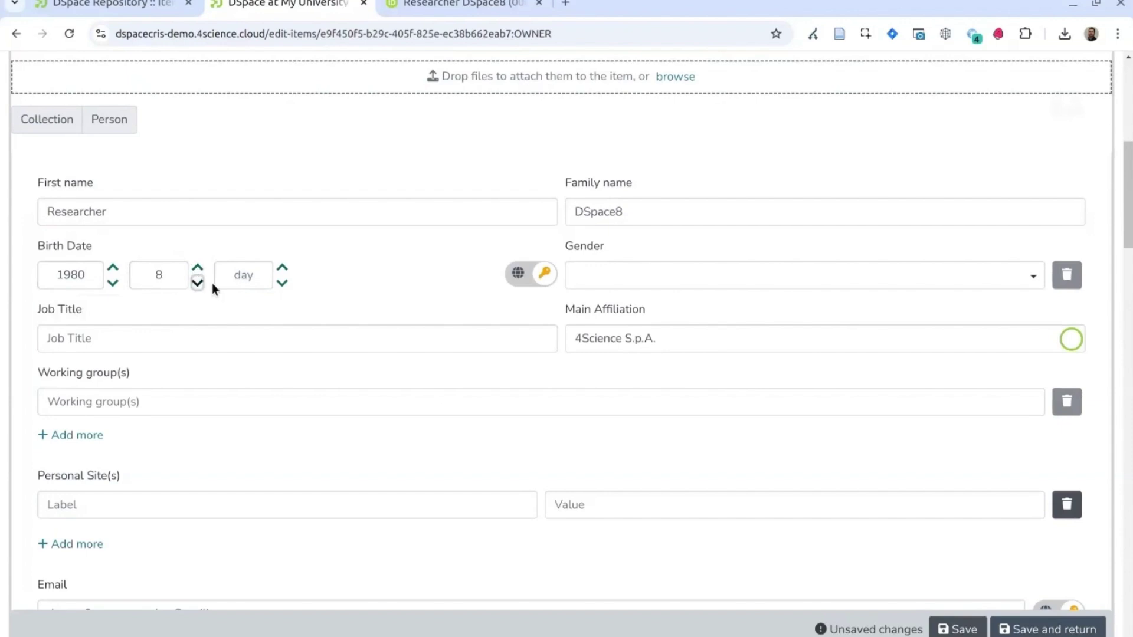
{"action": "left_click", "coordinate": [264, 281]}
{"action": "type", "text": "04"}
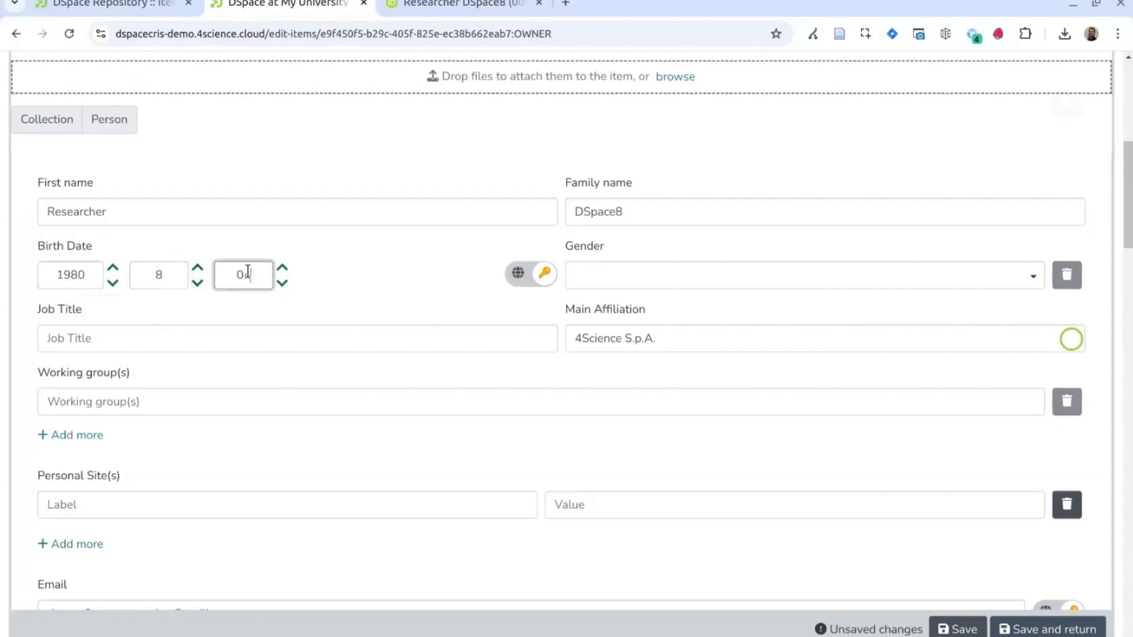
{"action": "left_click", "coordinate": [374, 269]}
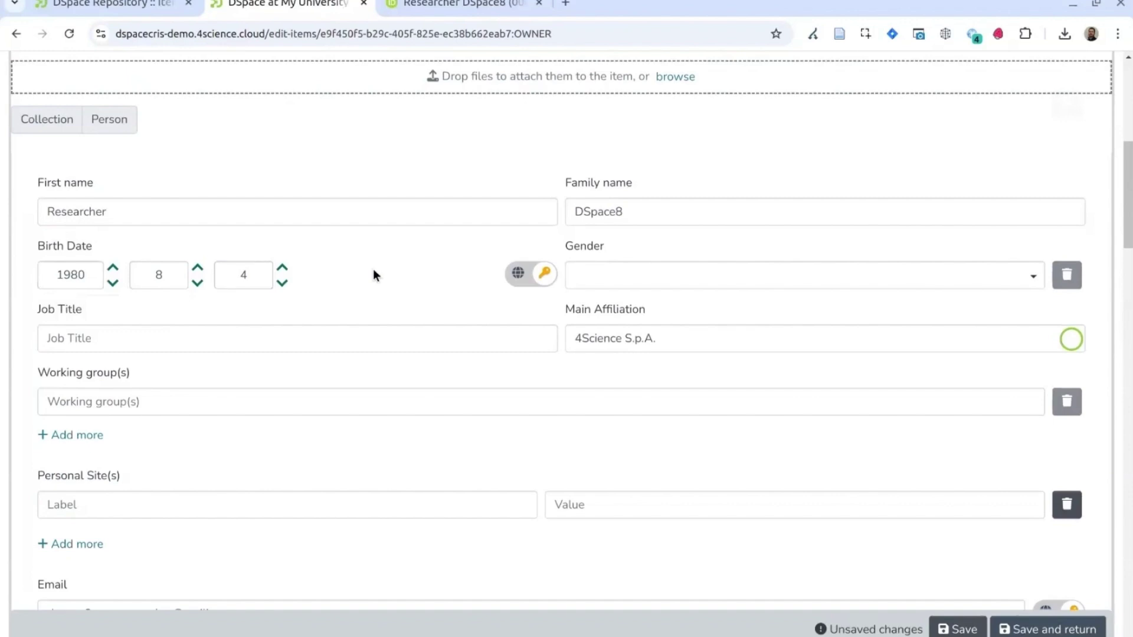
{"action": "left_click", "coordinate": [801, 276]}
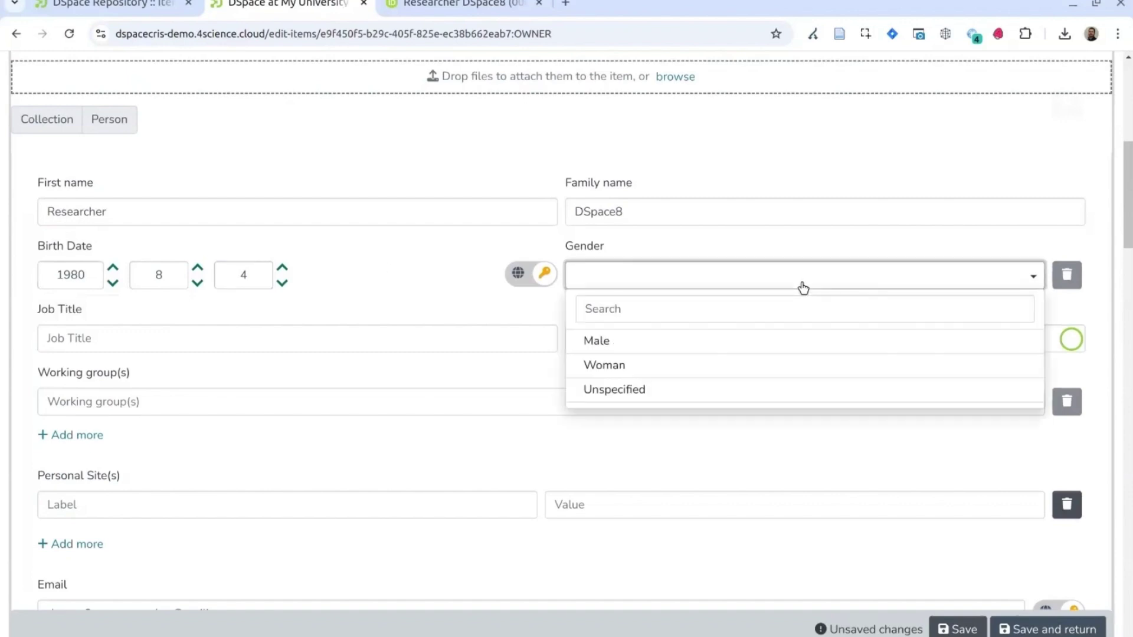
{"action": "left_click", "coordinate": [632, 353]}
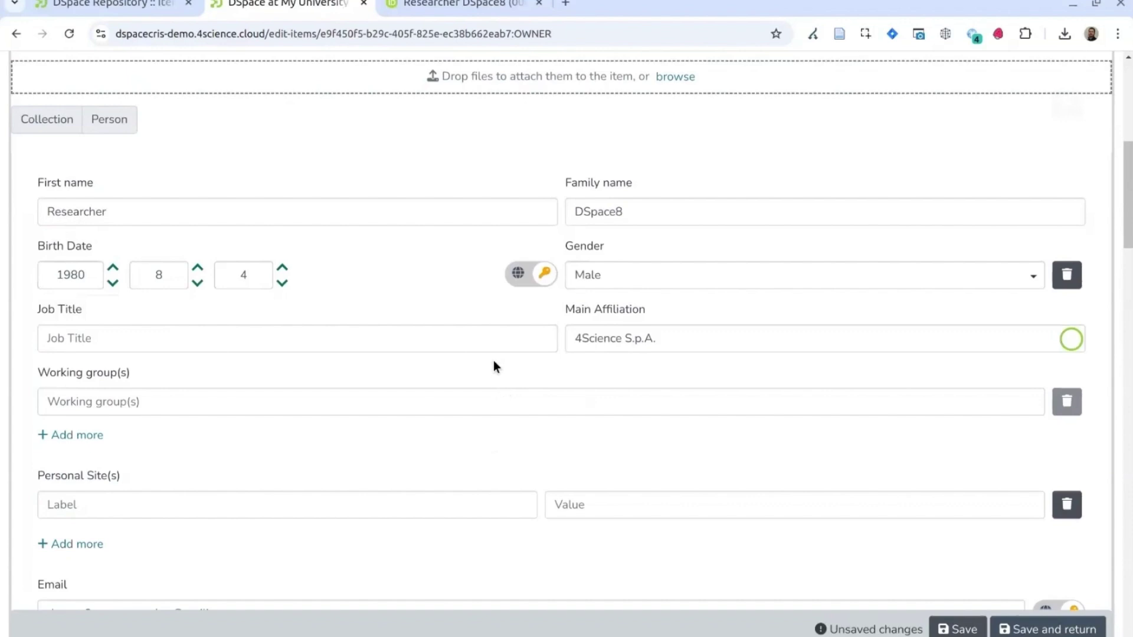
Scroll through the remaining fields of the Person edit form
{"action": "scroll", "coordinate": [502, 363], "scroll_direction": "down", "scroll_amount": 8}
{"action": "scroll", "coordinate": [505, 347], "scroll_direction": "down", "scroll_amount": 4}
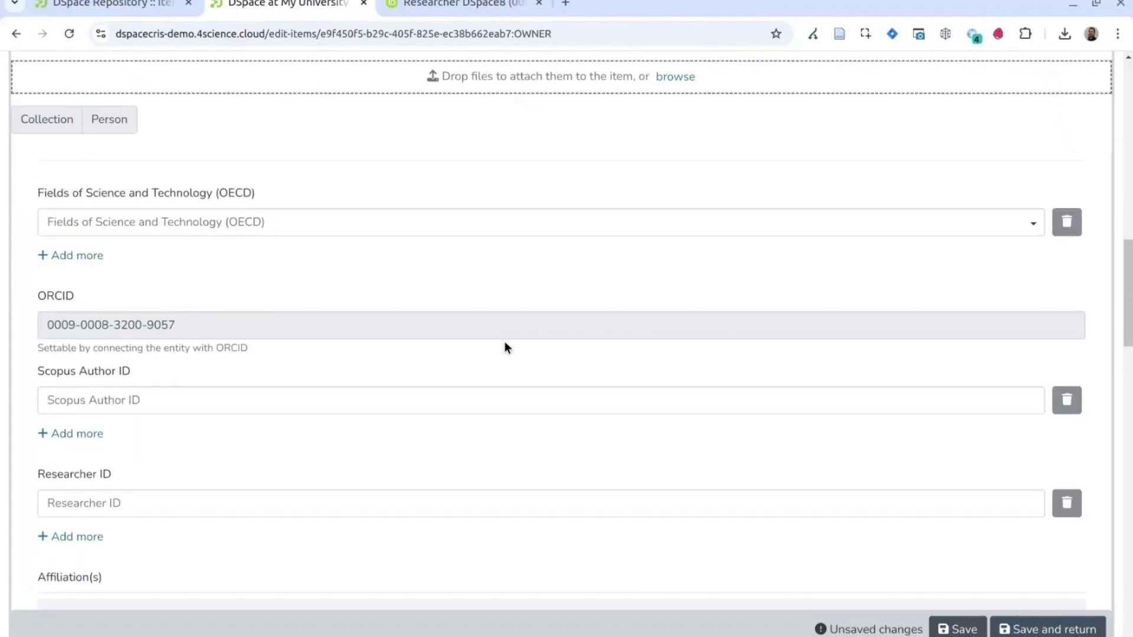
{"action": "scroll", "coordinate": [208, 260], "scroll_direction": "up", "scroll_amount": 2}
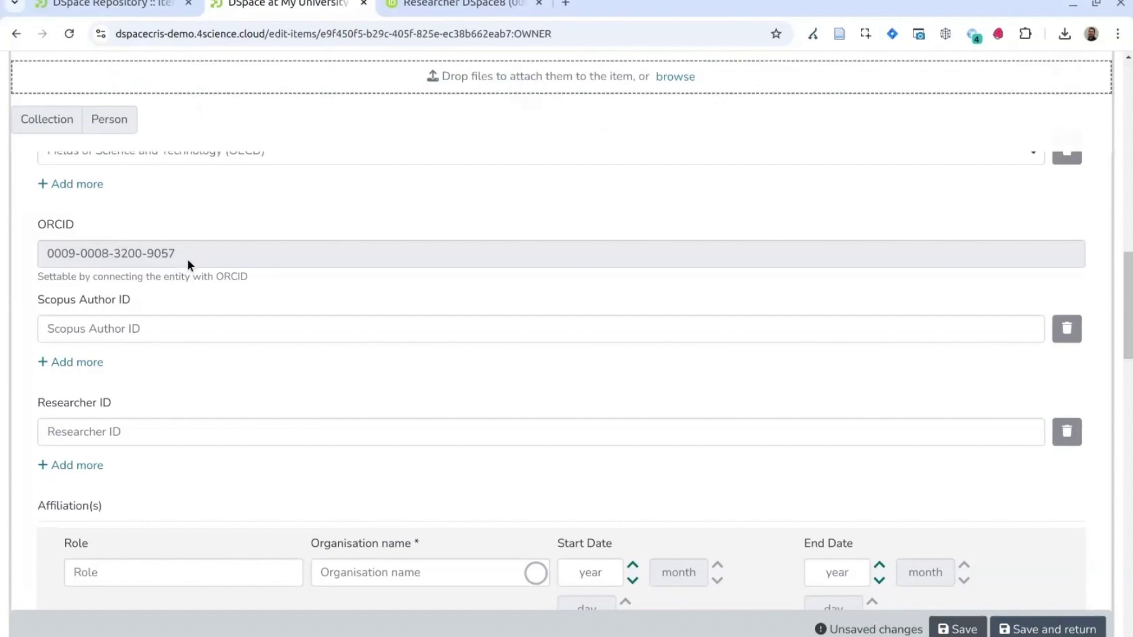
{"action": "scroll", "coordinate": [296, 264], "scroll_direction": "down", "scroll_amount": 9}
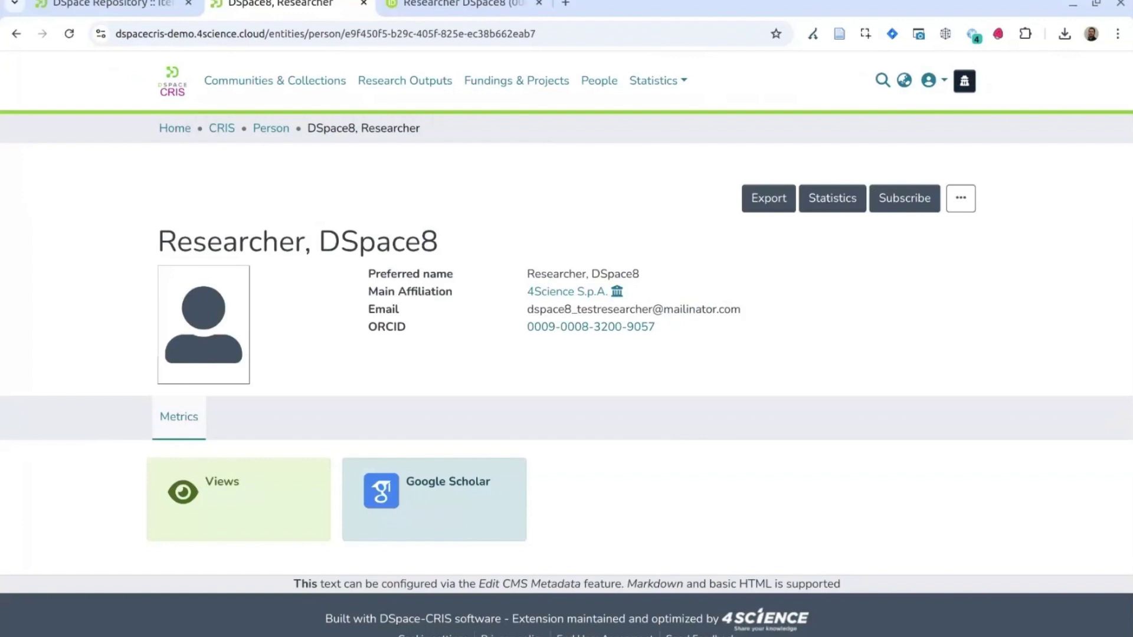
Reopen the researcher's profile edit form and upload dspace-logo.png to the item
{"action": "left_click", "coordinate": [961, 202]}
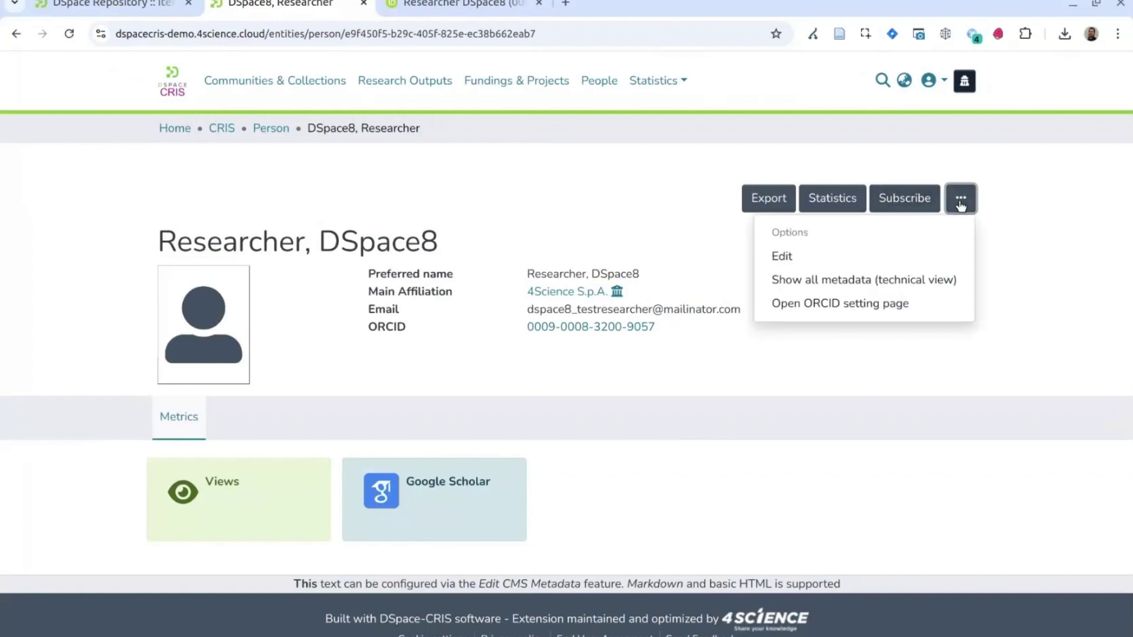
{"action": "left_click", "coordinate": [784, 257]}
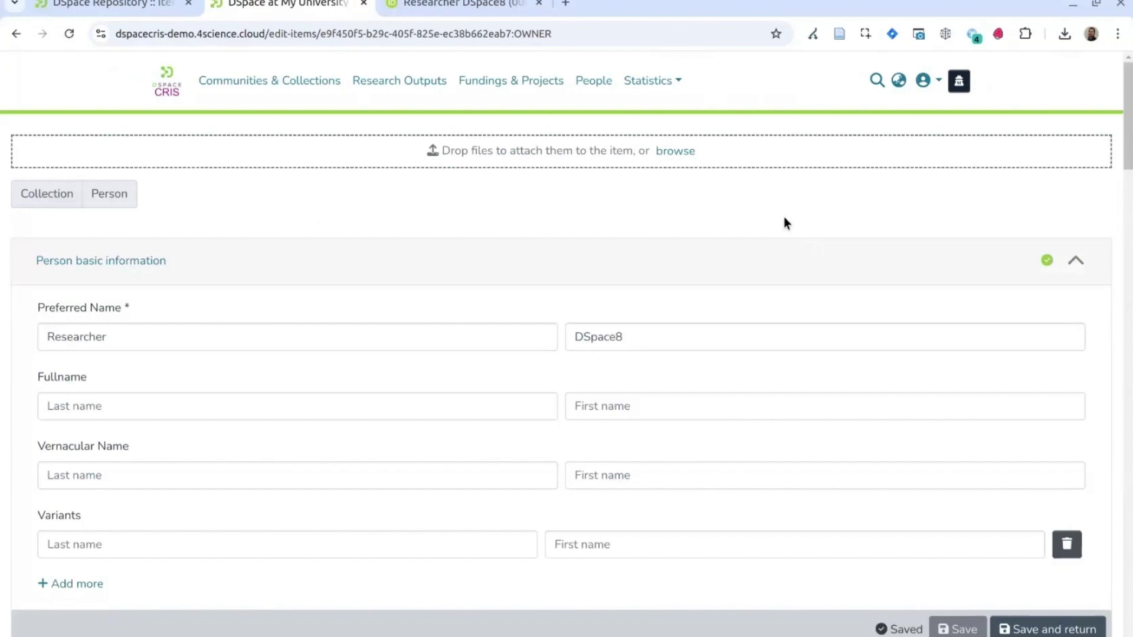
{"action": "left_click", "coordinate": [680, 152]}
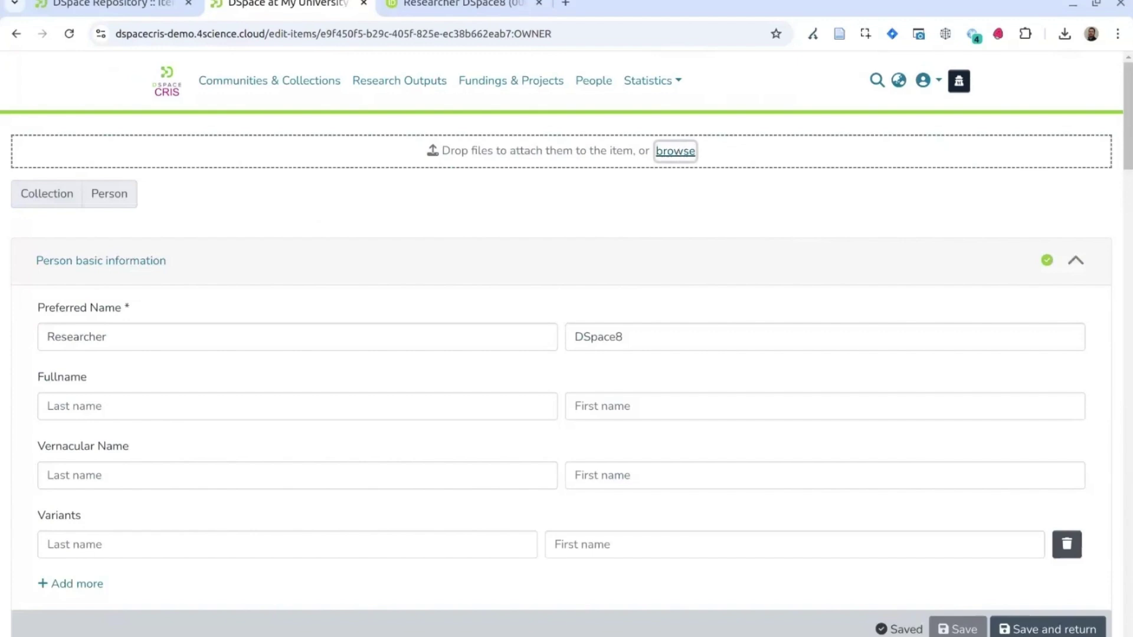
{"action": "double_click", "coordinate": [645, 218]}
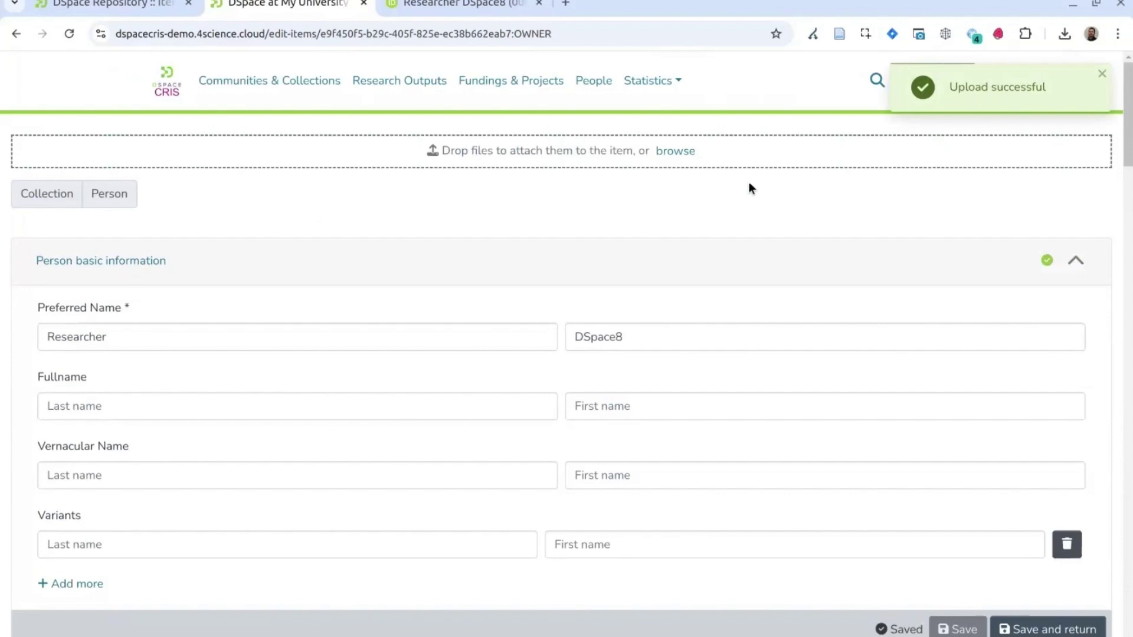
Set the file type of the uploaded dspace-logo.png to Personal Picture
{"action": "scroll", "coordinate": [829, 171], "scroll_direction": "down", "scroll_amount": 15}
{"action": "scroll", "coordinate": [716, 282], "scroll_direction": "down", "scroll_amount": 20}
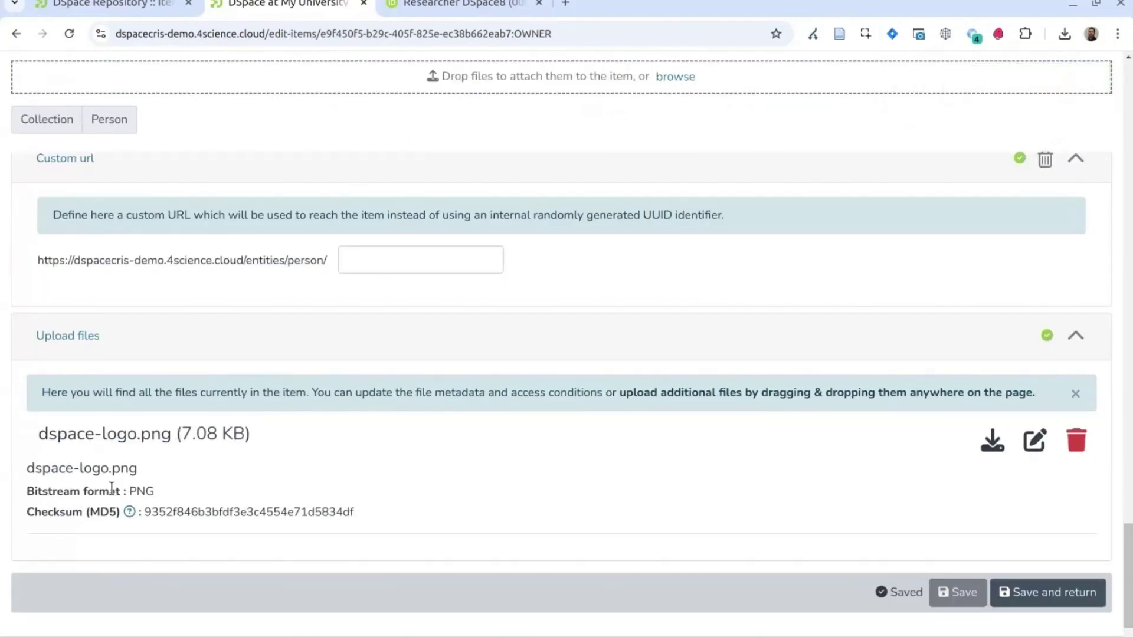
{"action": "scroll", "coordinate": [755, 512], "scroll_direction": "down", "scroll_amount": 1}
{"action": "scroll", "coordinate": [754, 513], "scroll_direction": "down", "scroll_amount": 1}
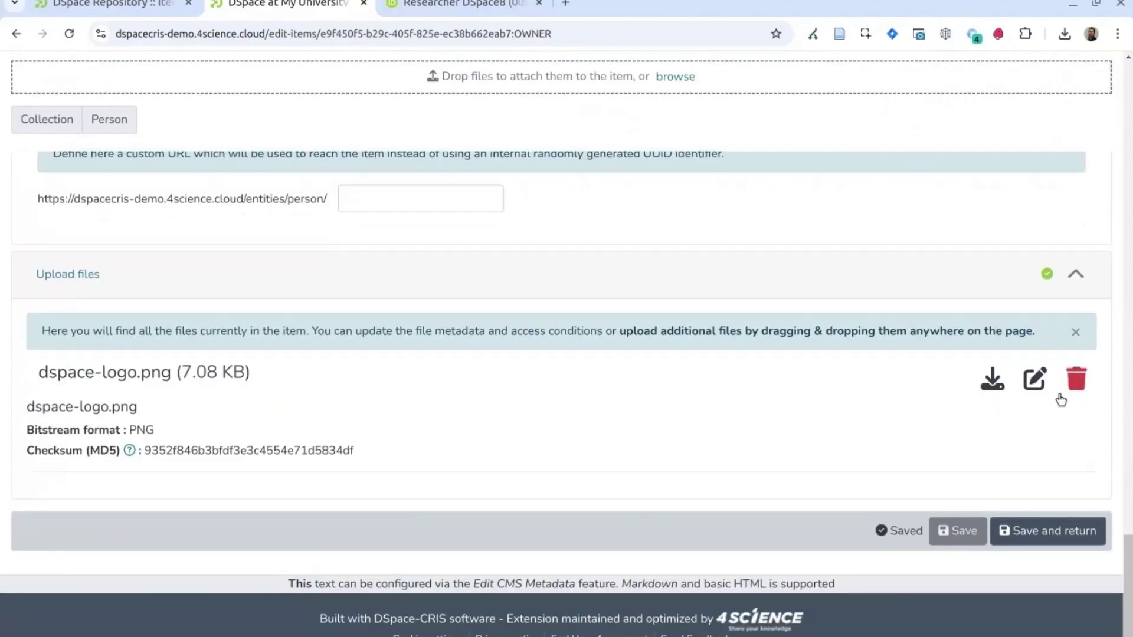
{"action": "left_click", "coordinate": [1034, 379]}
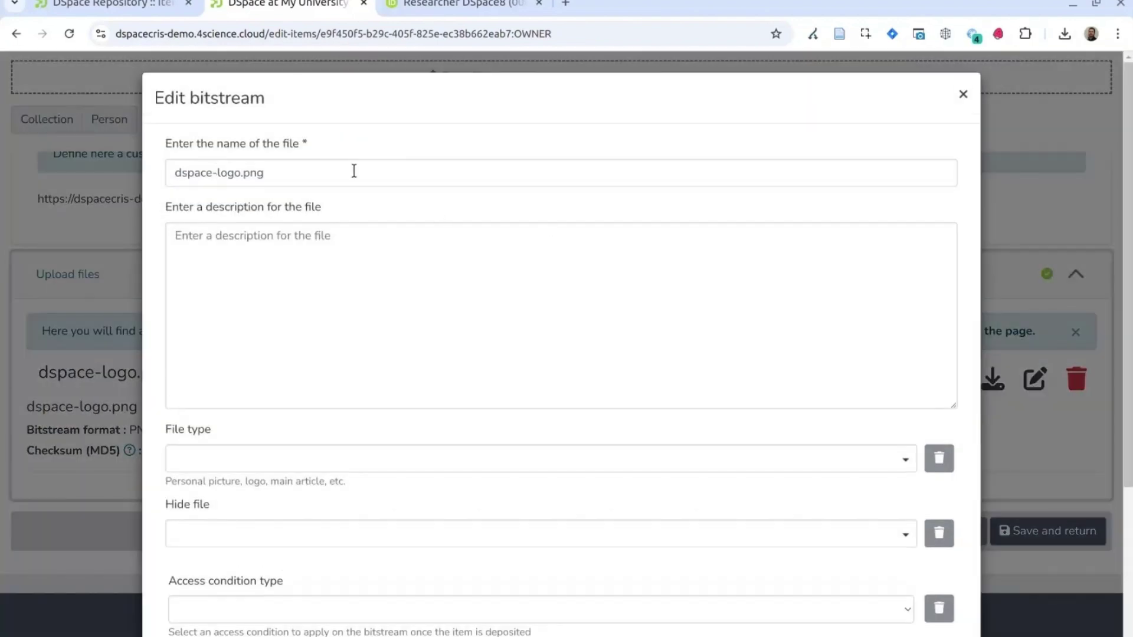
{"action": "scroll", "coordinate": [362, 366], "scroll_direction": "down", "scroll_amount": 2}
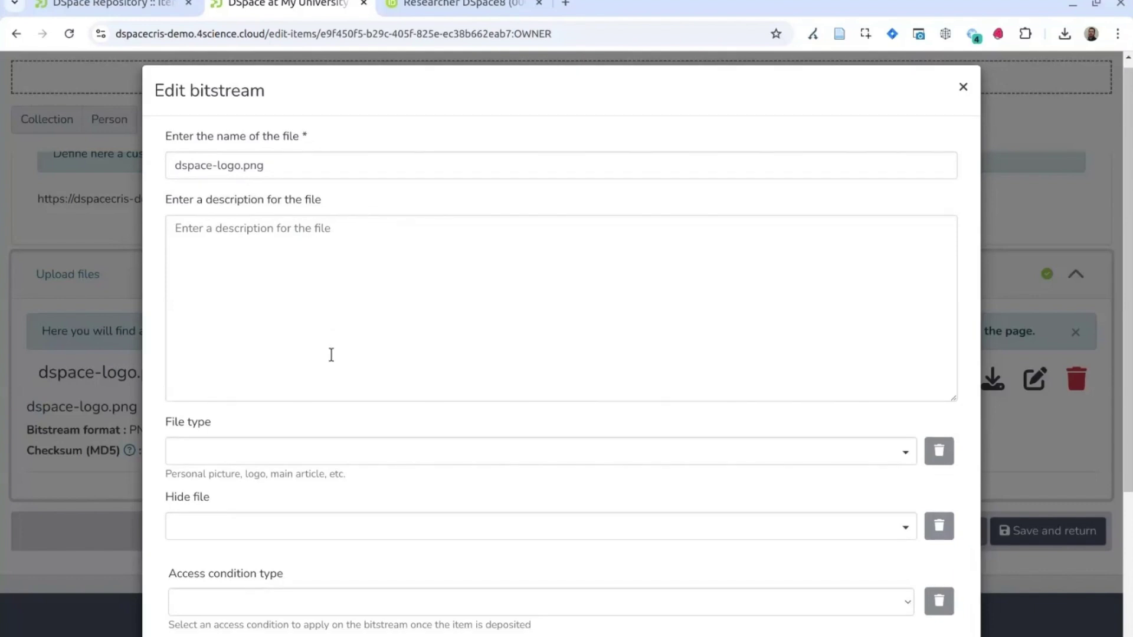
{"action": "left_click", "coordinate": [528, 370]}
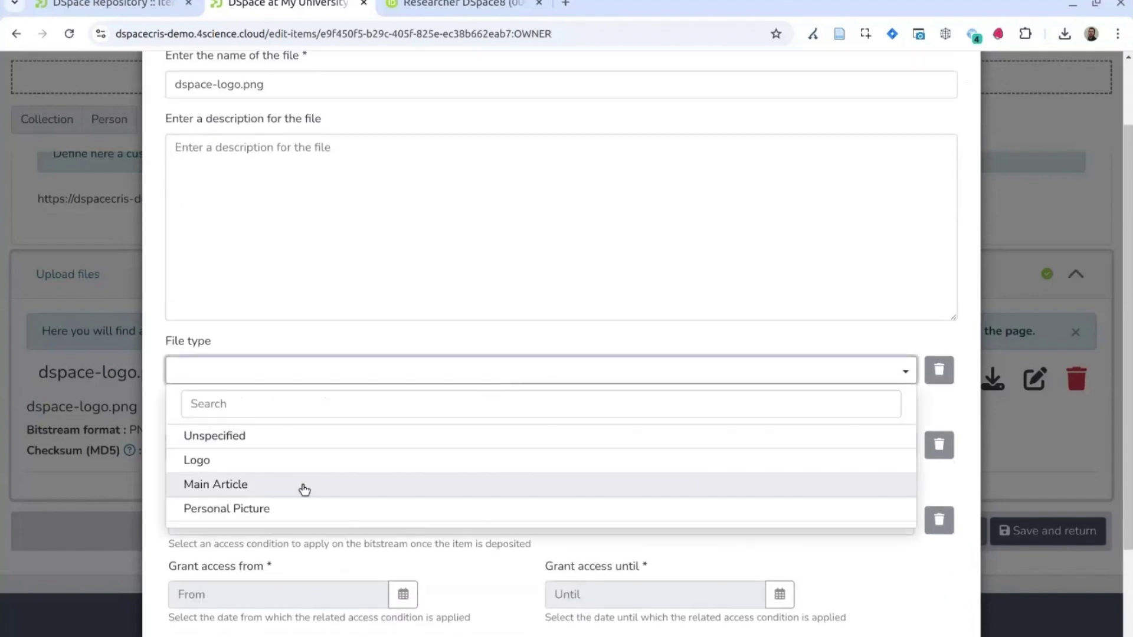
{"action": "left_click", "coordinate": [295, 507]}
{"action": "scroll", "coordinate": [678, 509], "scroll_direction": "down", "scroll_amount": 3}
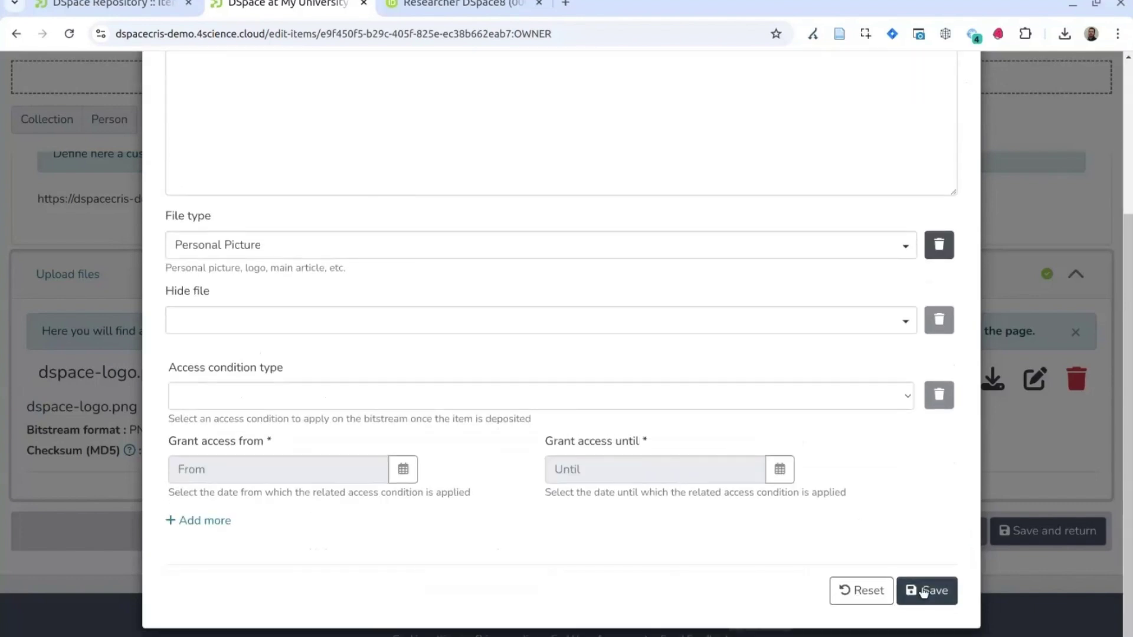
{"action": "scroll", "coordinate": [568, 413], "scroll_direction": "up", "scroll_amount": 2}
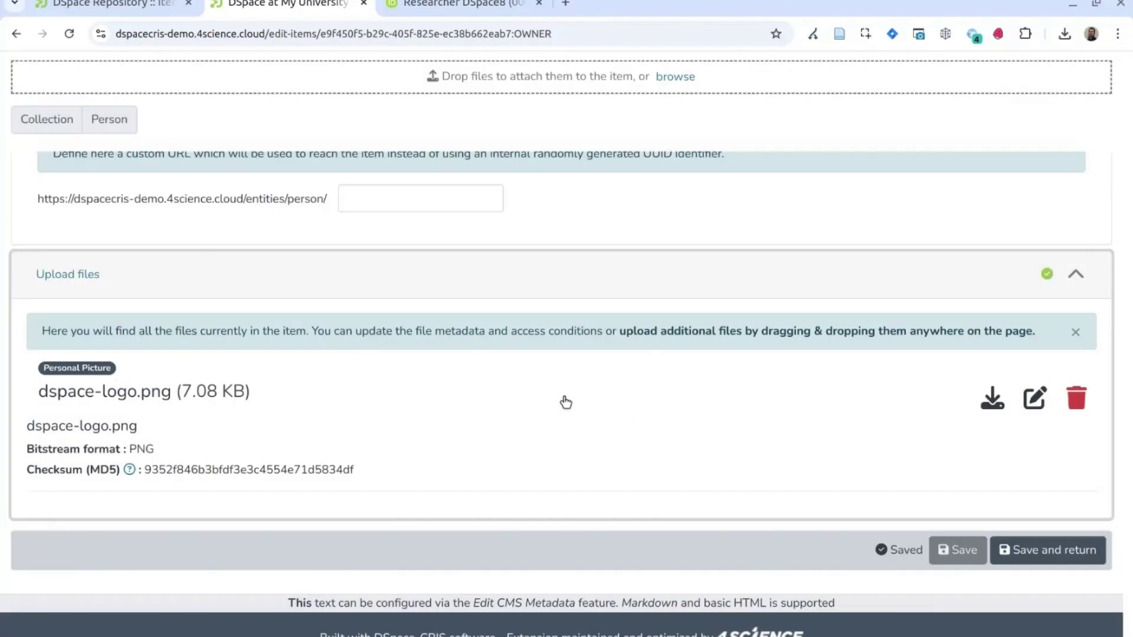
Save the profile edits and return to the person page now showing the DSpace logo
{"action": "left_click", "coordinate": [1038, 559]}
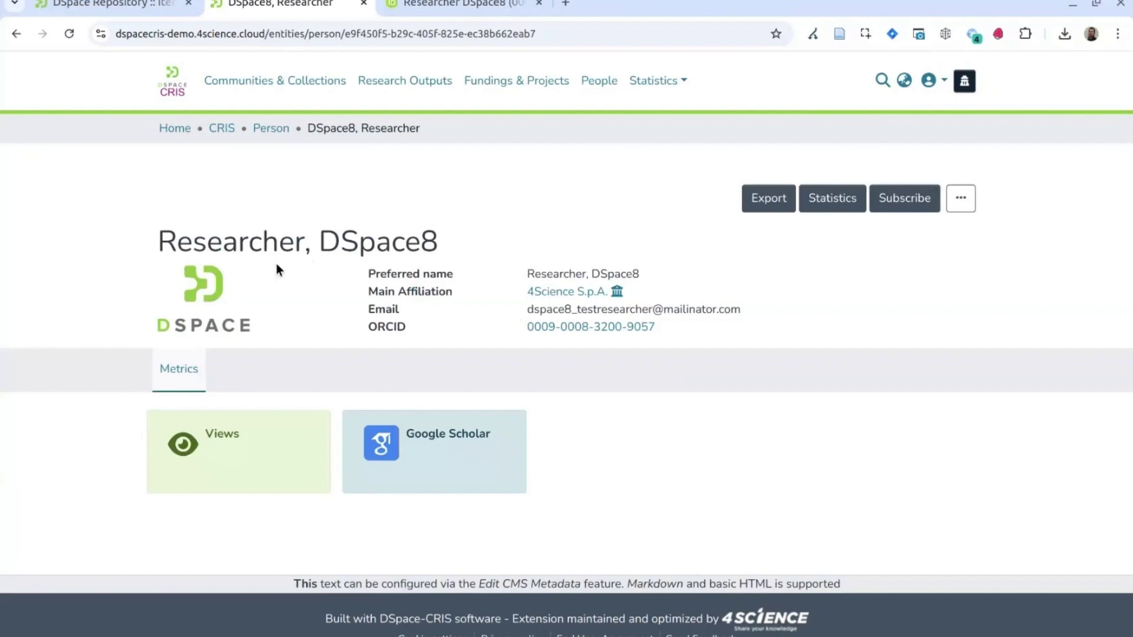
Go back to the DSpace 8 tab with the researcher item's Edit Item metadata page
{"action": "left_click", "coordinate": [147, 6]}
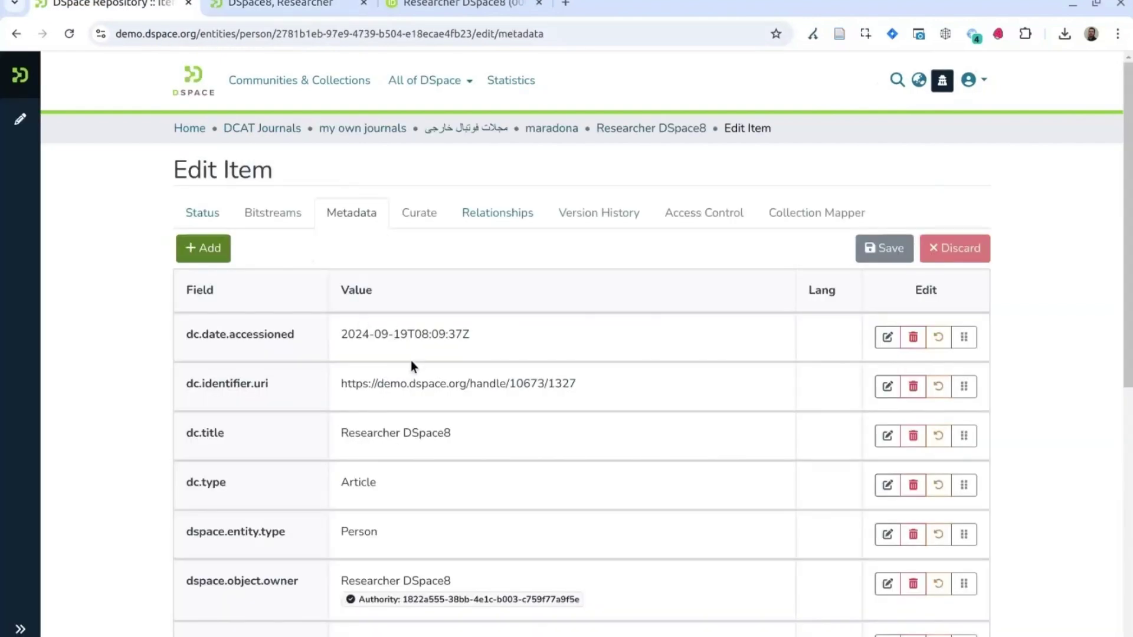